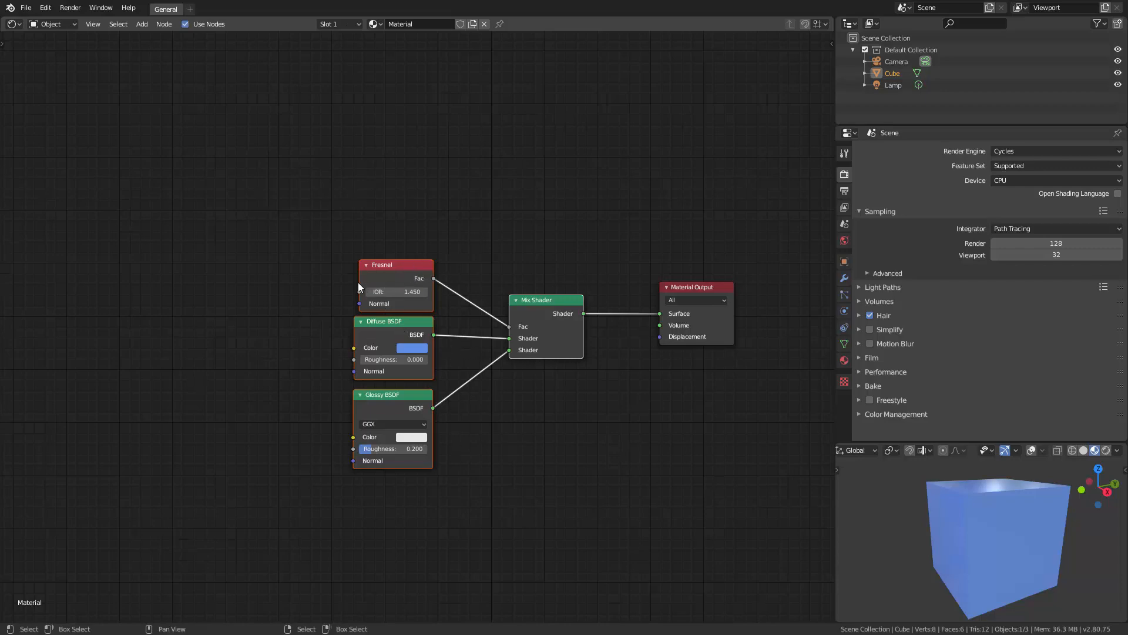
- Move the Diffuse BSDF, Glossy BSDF and Mix Shader nodes together downward and to the left, clear of the Fresnel node
{"action": "left_click", "coordinate": [387, 326]}
{"action": "left_click", "coordinate": [405, 395], "text": "shift"}
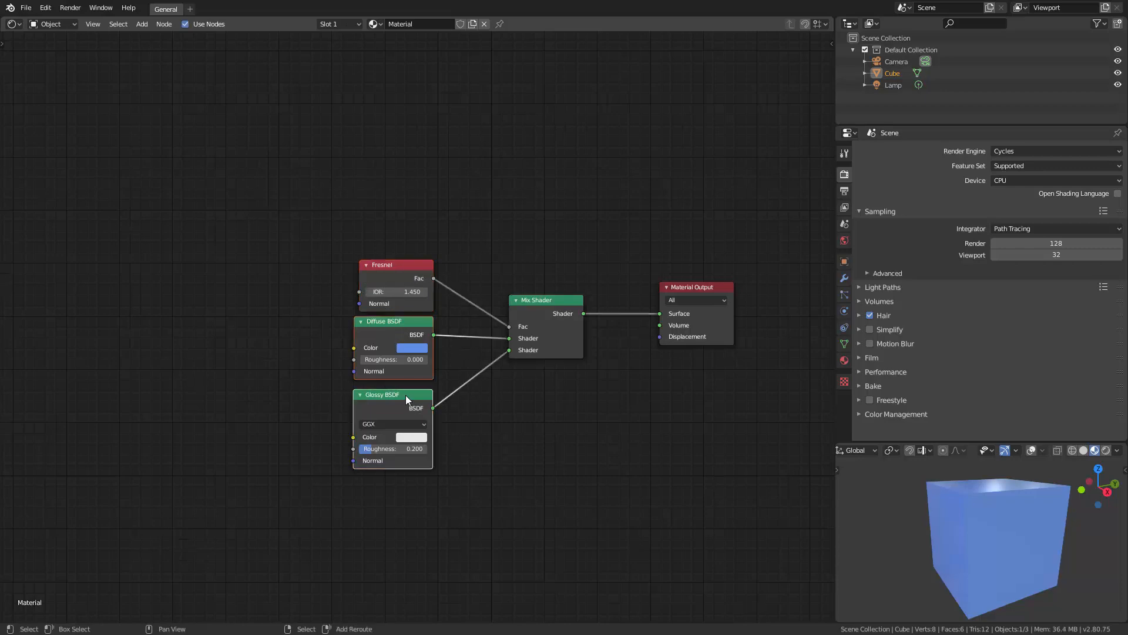
{"action": "left_click", "coordinate": [558, 301], "text": "shift"}
{"action": "left_click_drag", "start_coordinate": [546, 341], "coordinate": [498, 416]}
{"action": "middle_click_drag", "start_coordinate": [557, 446], "coordinate": [601, 431]}
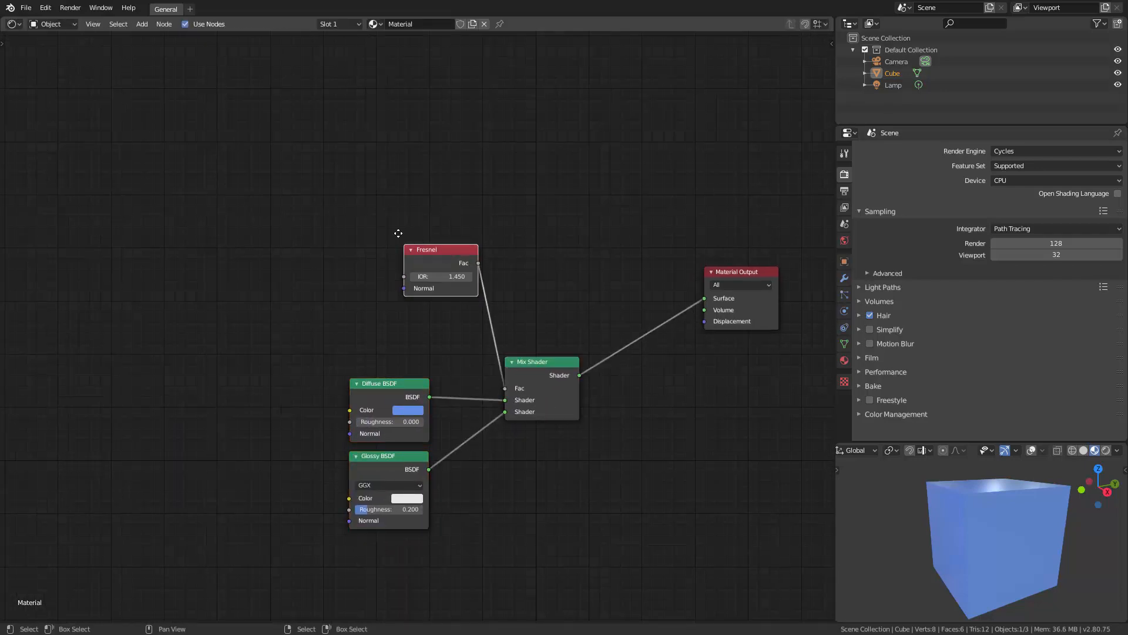
- Move the Fresnel node up and left, and shift Diffuse BSDF and Glossy BSDF together leftward, away from the Mix Shader
{"action": "left_click_drag", "start_coordinate": [423, 249], "coordinate": [256, 189]}
{"action": "middle_click_drag", "start_coordinate": [404, 409], "coordinate": [637, 278]}
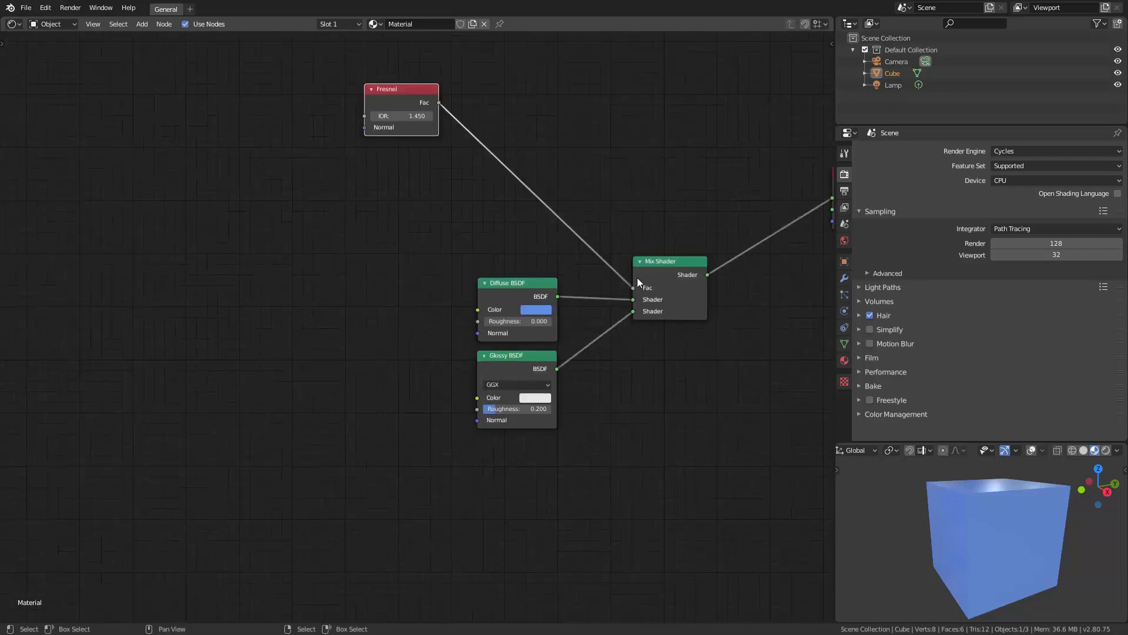
{"action": "left_click", "coordinate": [520, 283]}
{"action": "left_click", "coordinate": [530, 359], "text": "shift"}
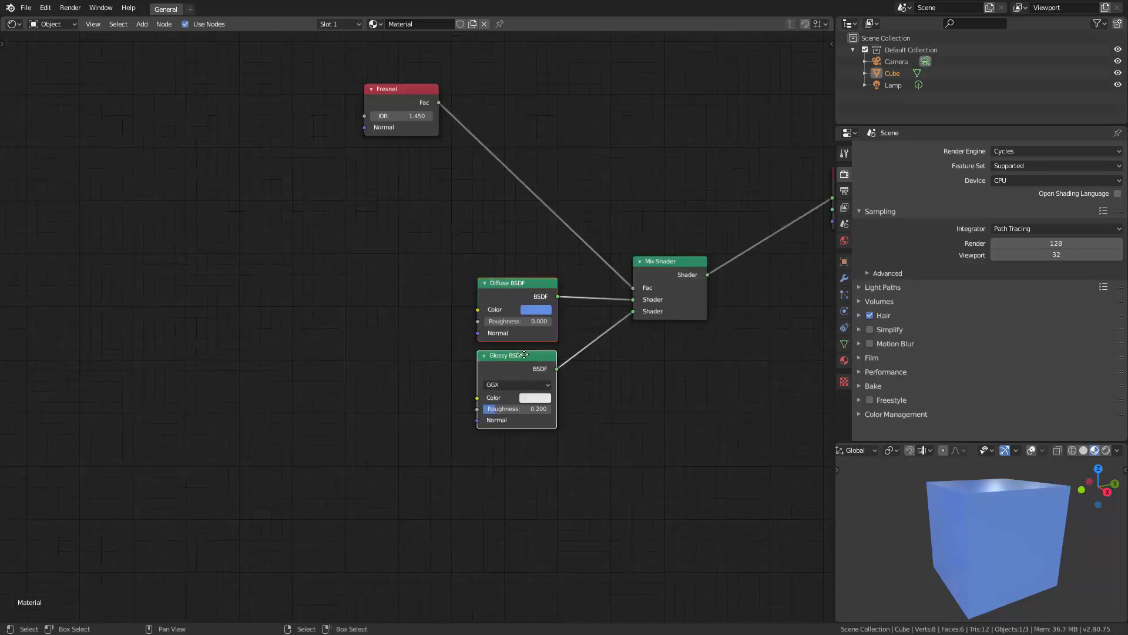
{"action": "left_click_drag", "start_coordinate": [531, 358], "coordinate": [406, 376]}
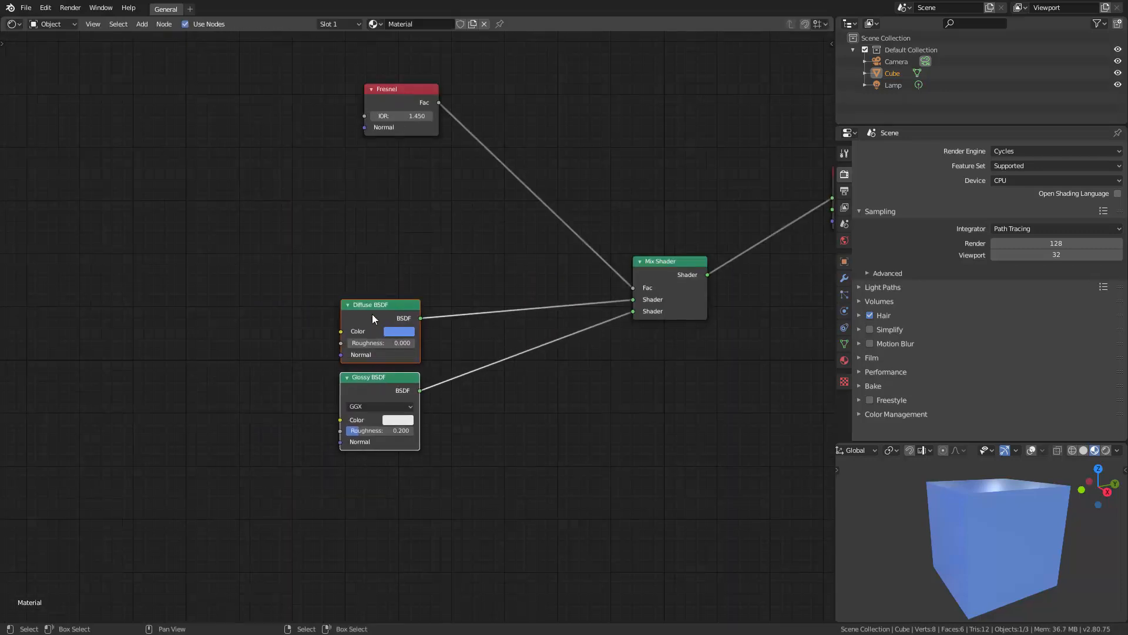
- Move the Mix Shader slightly up and right, and nudge the Fresnel node left, above the two BSDF nodes
{"action": "middle_click_drag", "start_coordinate": [432, 208], "coordinate": [452, 264]}
{"action": "left_click", "coordinate": [711, 329]}
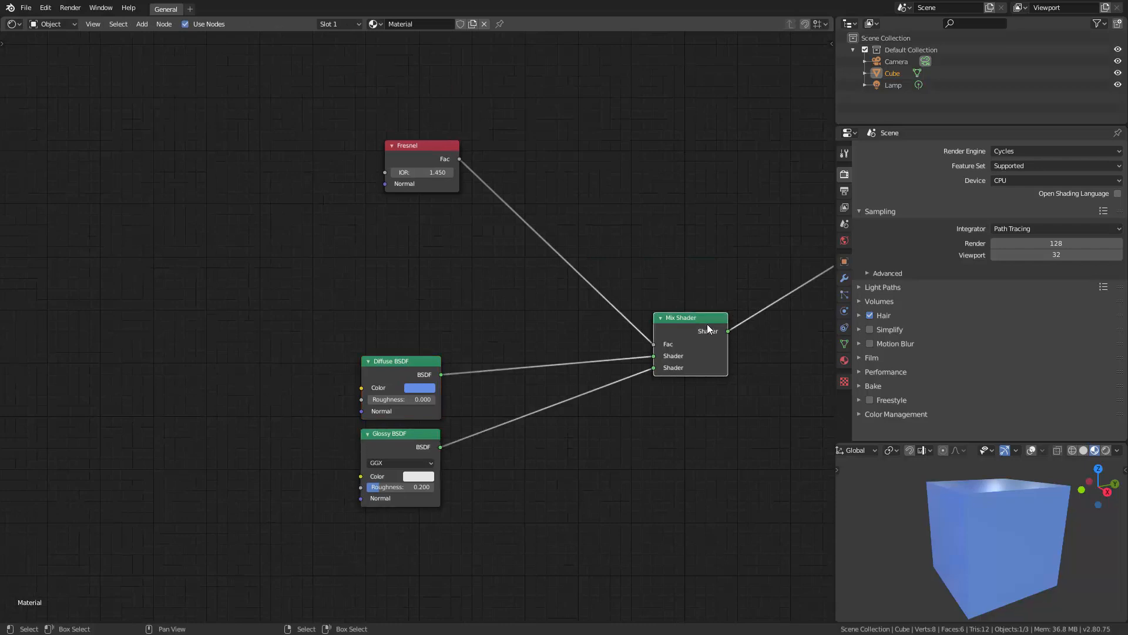
{"action": "left_click_drag", "start_coordinate": [707, 327], "coordinate": [727, 289]}
{"action": "left_click", "coordinate": [403, 151]}
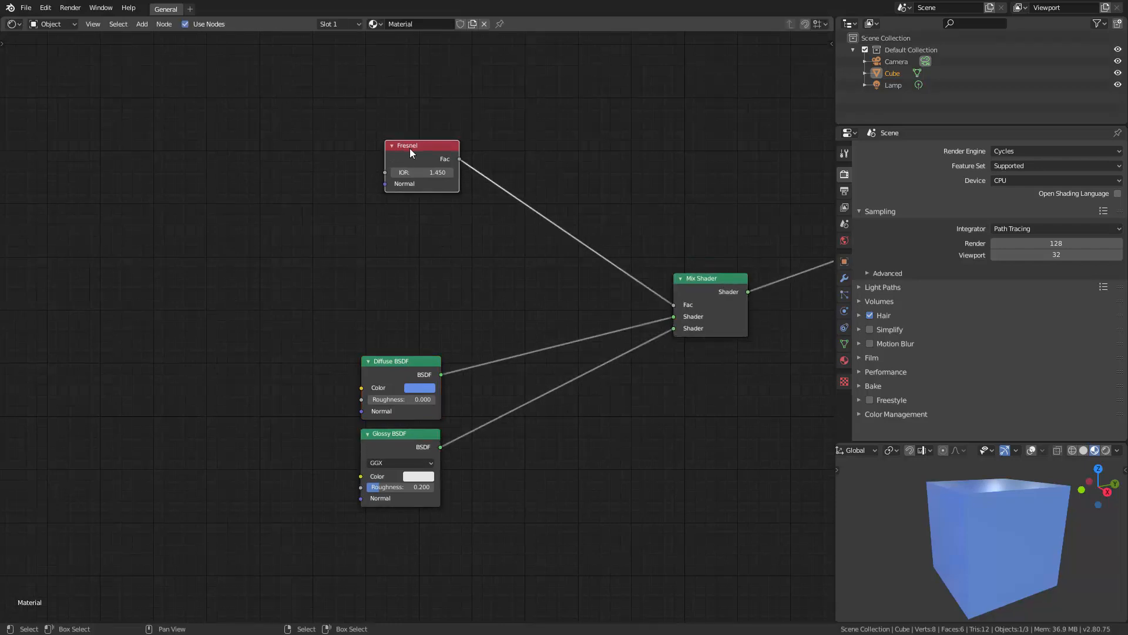
{"action": "left_click_drag", "start_coordinate": [408, 149], "coordinate": [380, 149]}
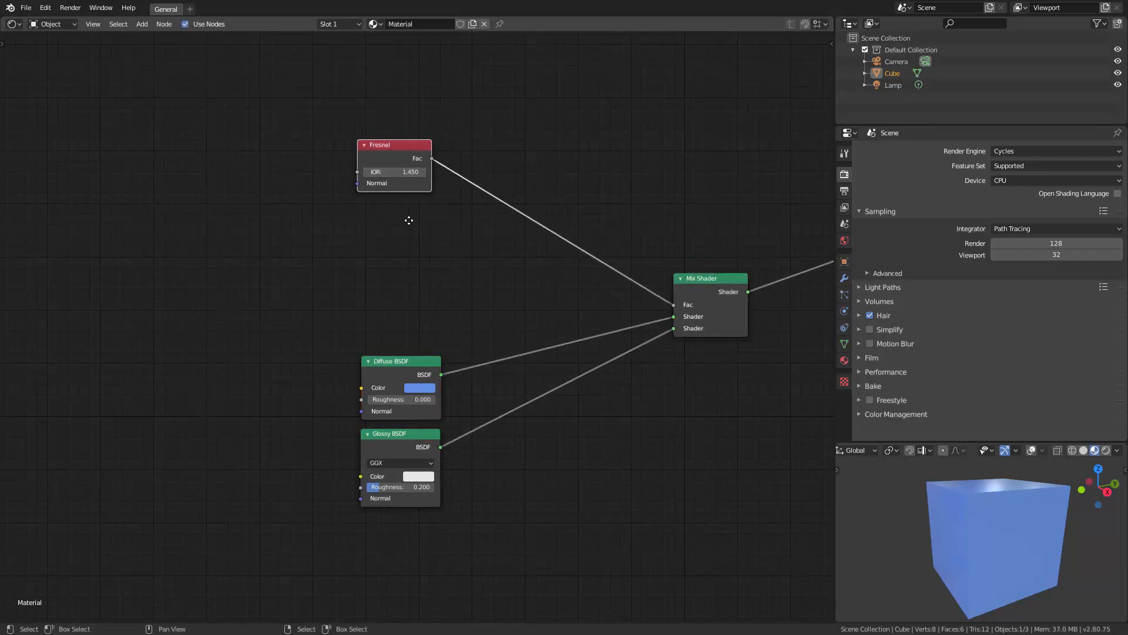
- Join the Diffuse BSDF and Glossy BSDF nodes in a new frame
{"action": "middle_click_drag", "start_coordinate": [409, 220], "coordinate": [459, 185]}
{"action": "left_click", "coordinate": [485, 346]}
{"action": "left_click", "coordinate": [459, 405], "text": "shift"}
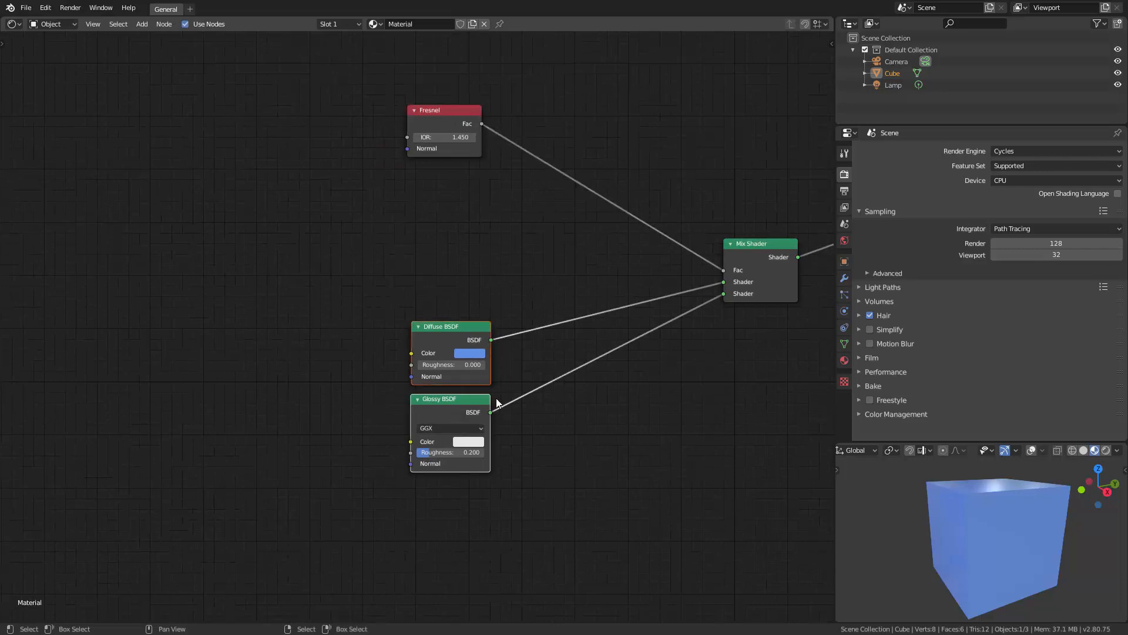
{"action": "key", "text": "ctrl+j"}
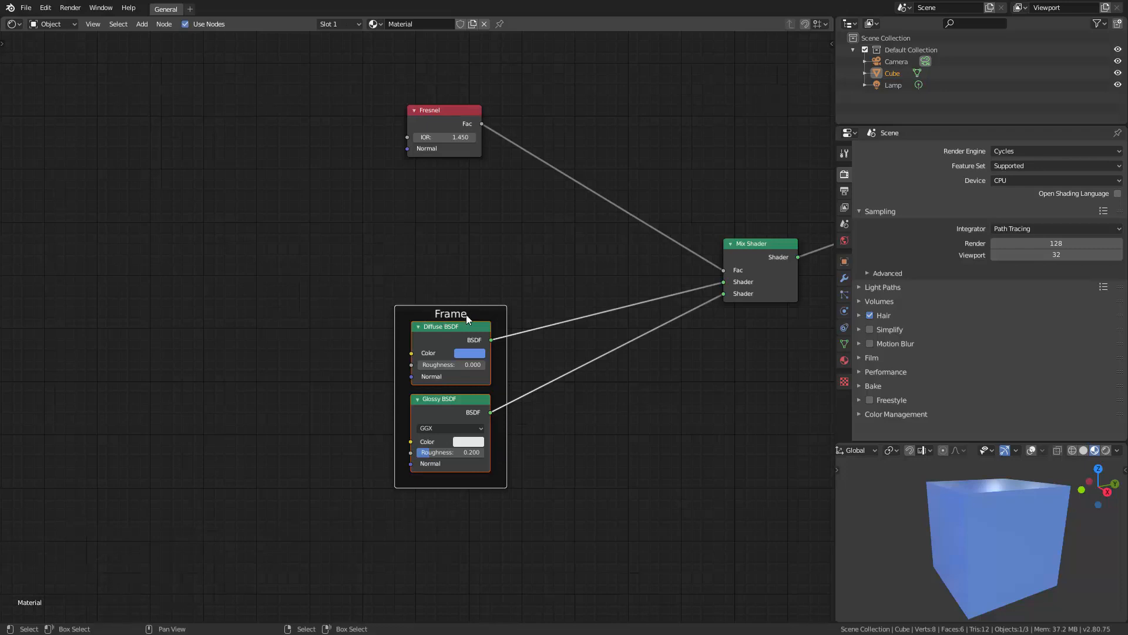
- Label the frame around the two BSDF nodes "Ma Frame"
{"action": "key", "text": "n"}
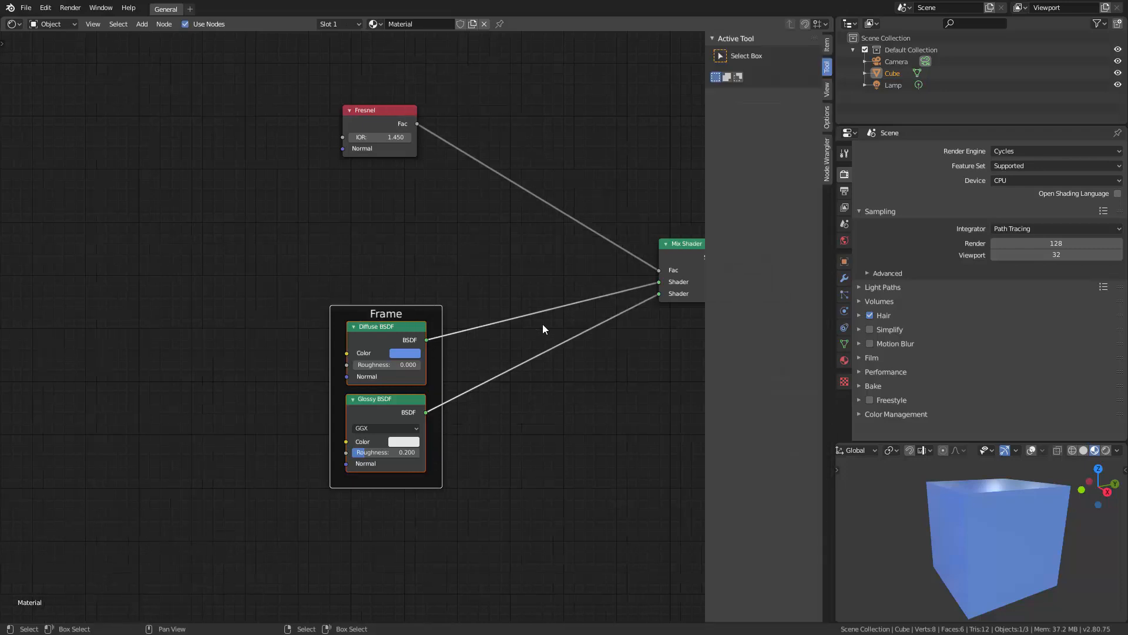
{"action": "middle_click_drag", "start_coordinate": [453, 285], "coordinate": [429, 267]}
{"action": "left_click", "coordinate": [412, 292]}
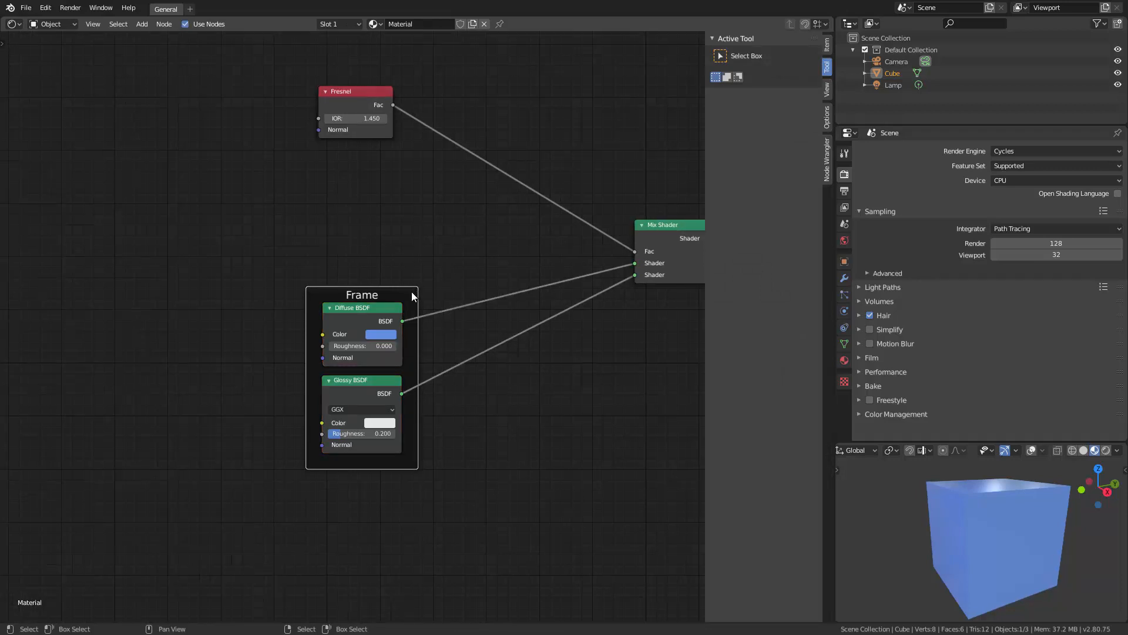
{"action": "left_click", "coordinate": [829, 45]}
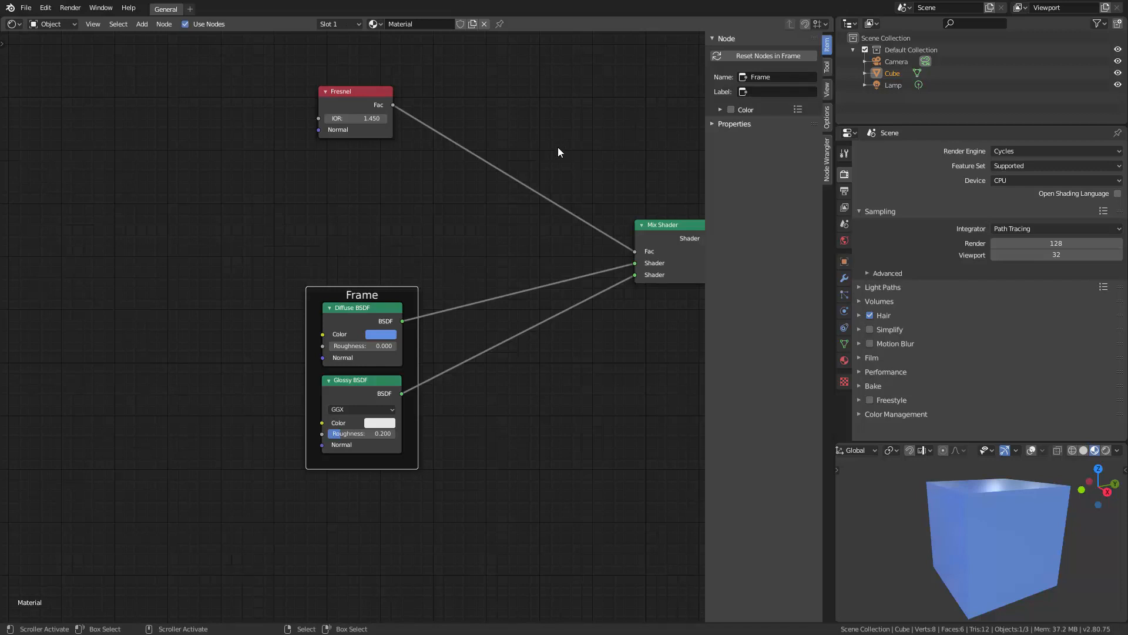
{"action": "left_click", "coordinate": [764, 92]}
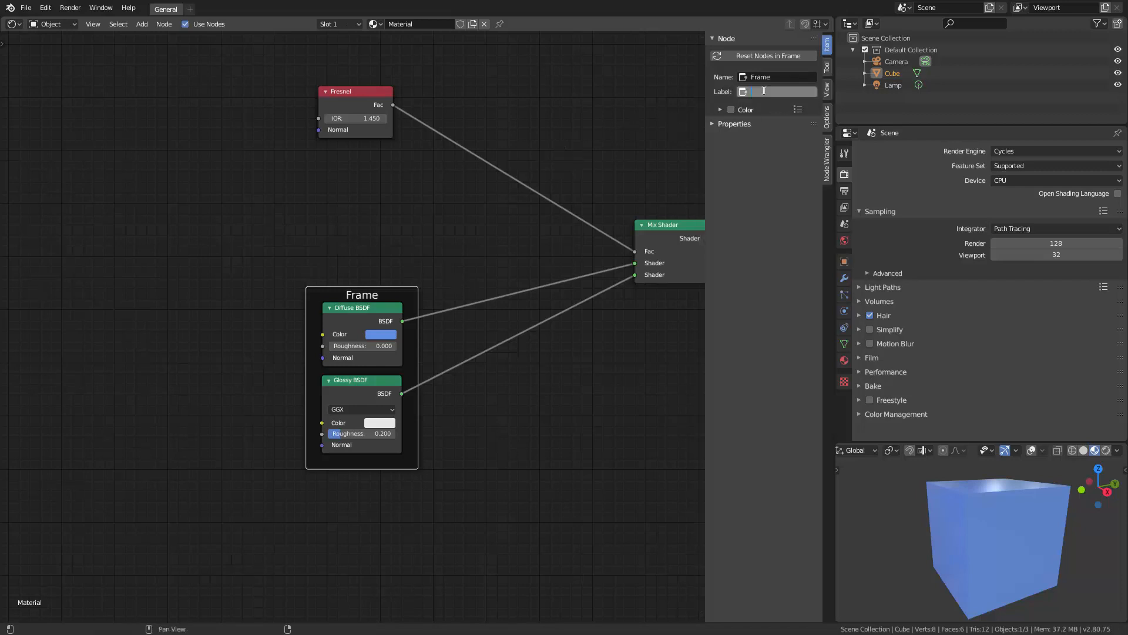
{"action": "type", "text": "Ma Grame"}
{"action": "key", "text": "Return"}
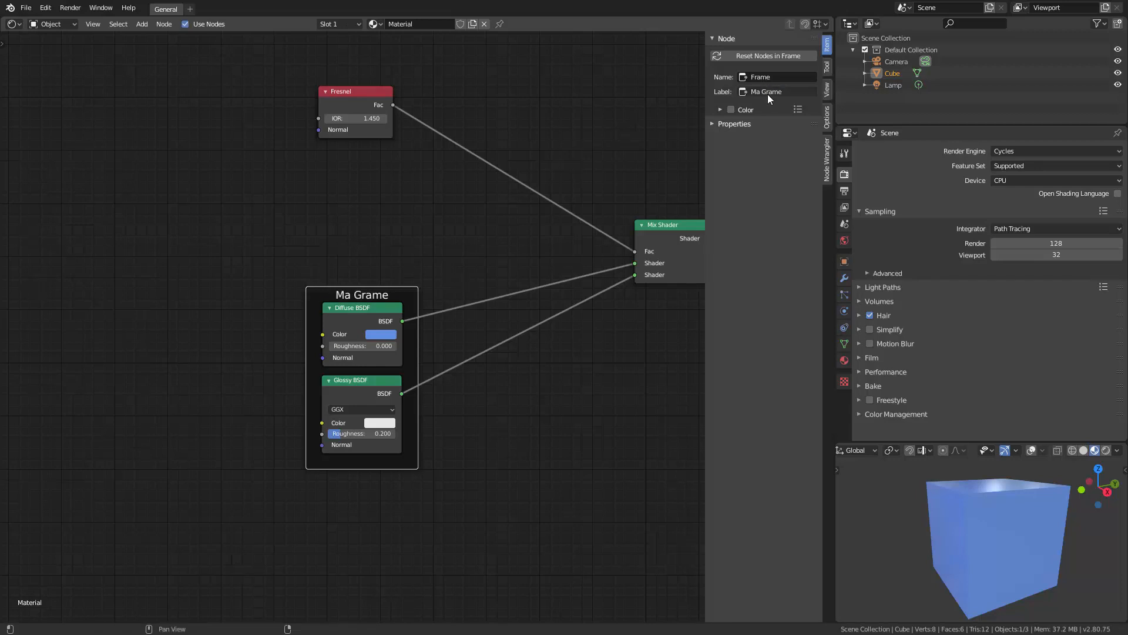
{"action": "key", "text": "BackSpace"}
{"action": "type", "text": "F"}
{"action": "key", "text": "Return"}
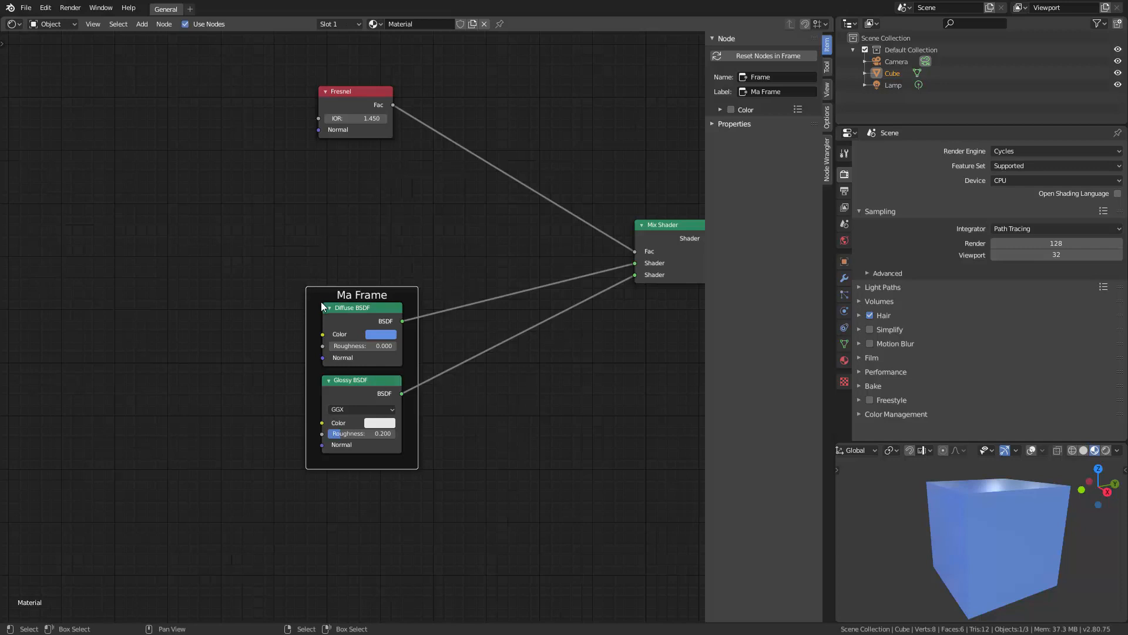
- Enable a custom color for the frame and set it to a golden yellow with hue 0.122, saturation 0.443 and value 0.802
{"action": "left_click", "coordinate": [731, 110]}
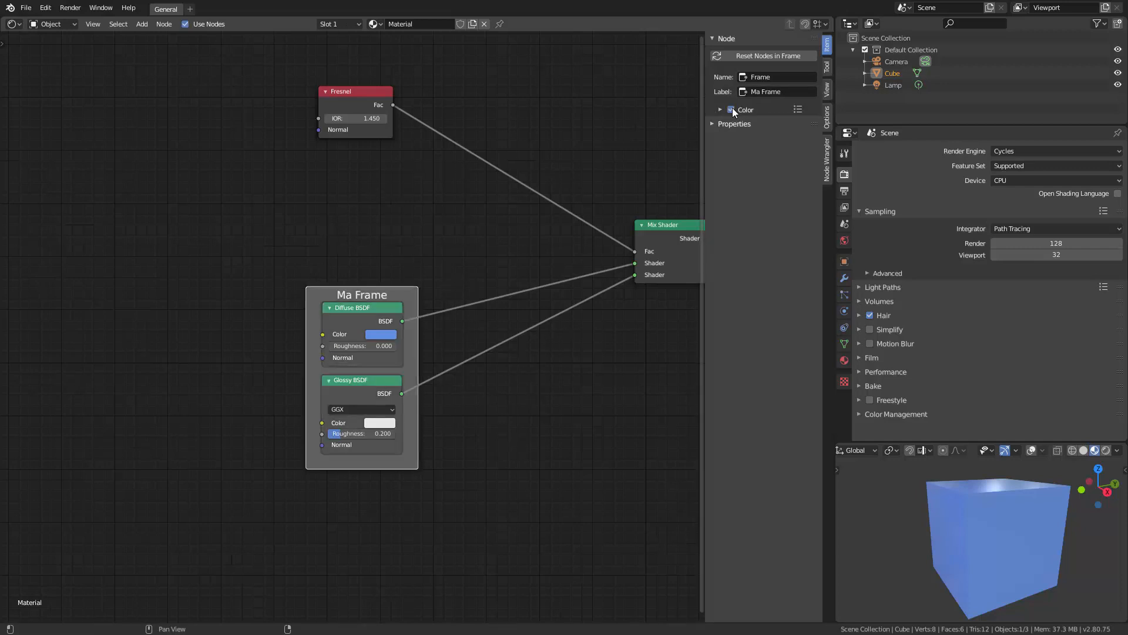
{"action": "left_click", "coordinate": [721, 109]}
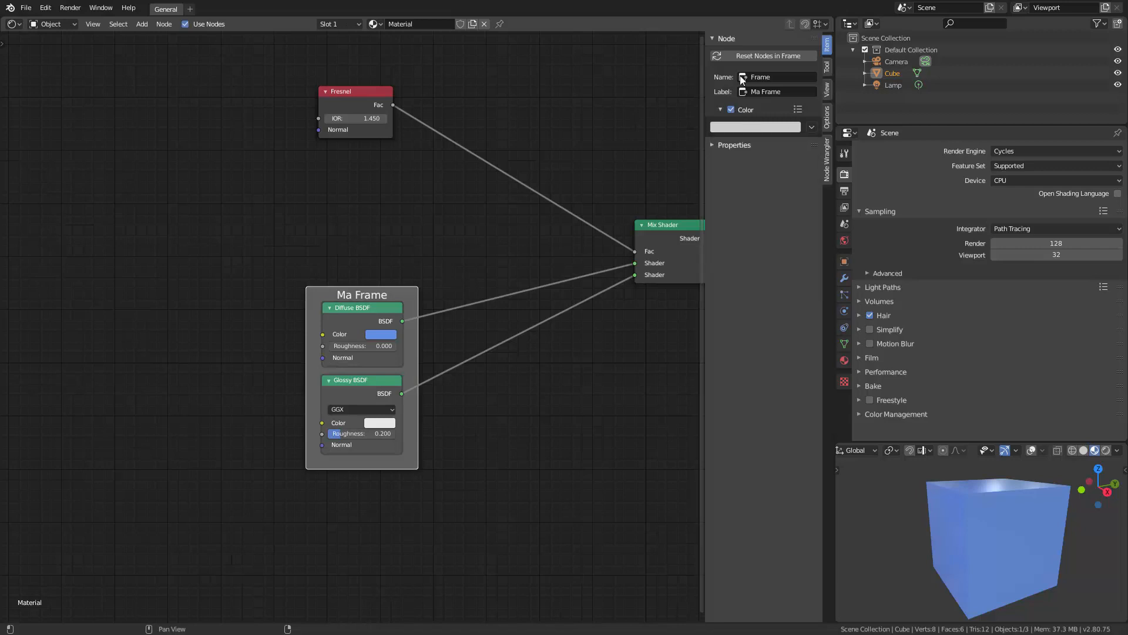
{"action": "left_click", "coordinate": [741, 128]}
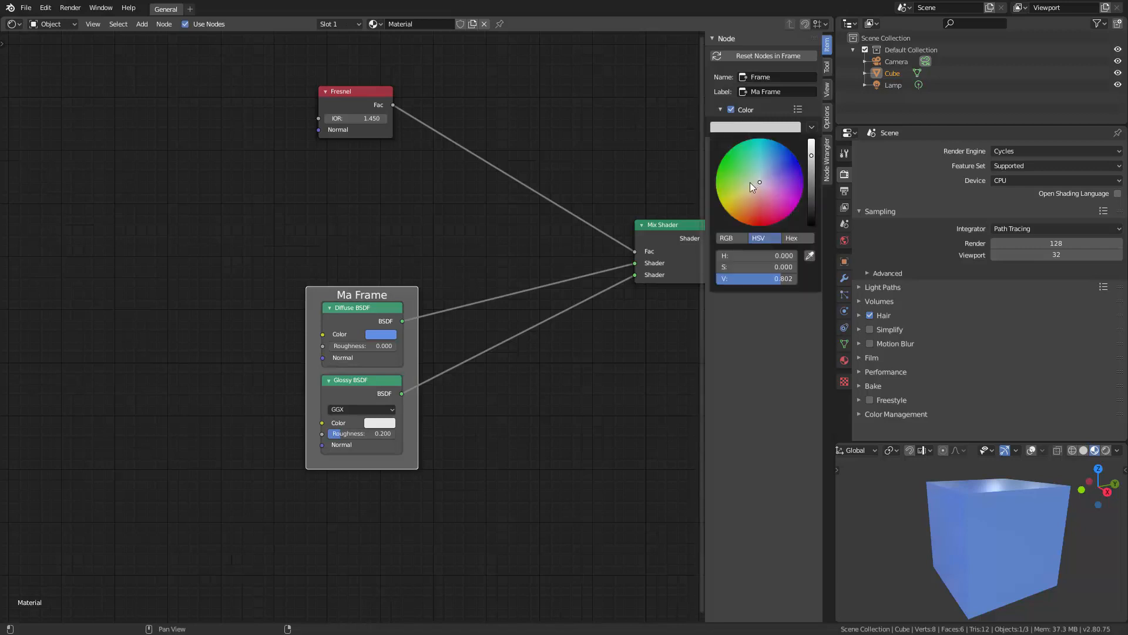
{"action": "left_click_drag", "start_coordinate": [750, 182], "coordinate": [746, 196]}
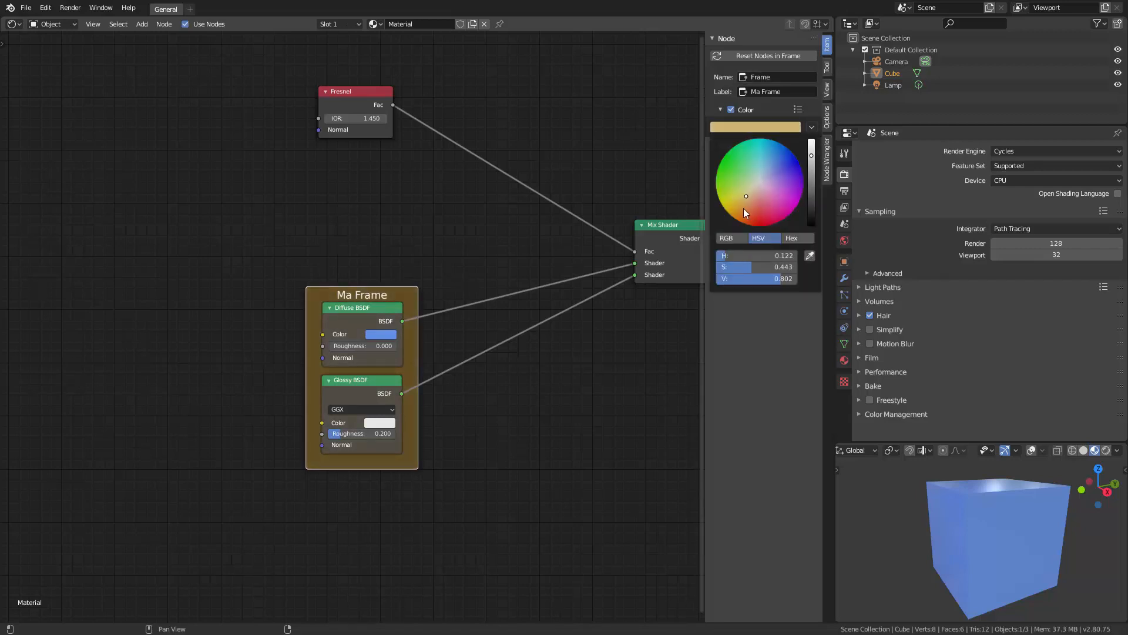
- Set the label size of the "Ma Frame" frame to 17
{"action": "left_click", "coordinate": [714, 145]}
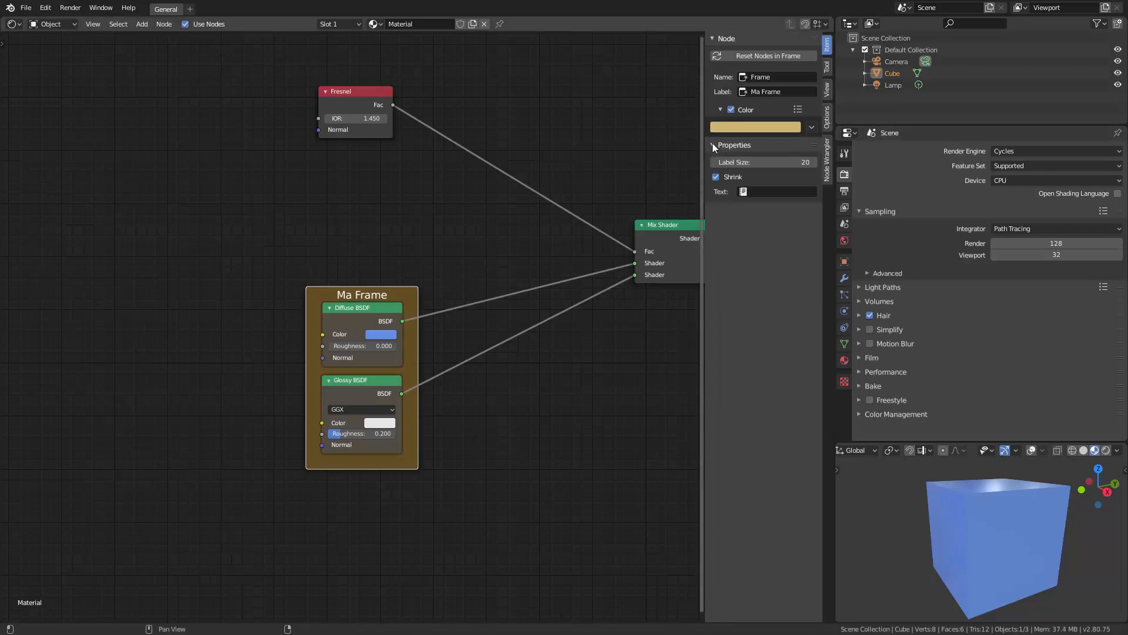
{"action": "left_click", "coordinate": [764, 162]}
{"action": "type", "text": "40"}
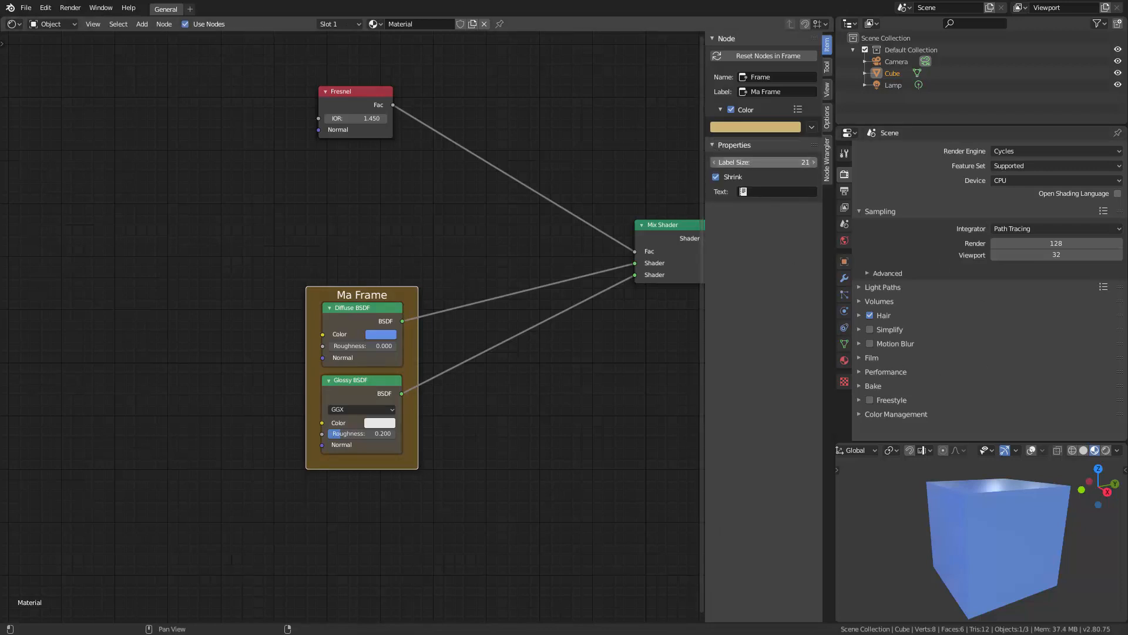
{"action": "key", "text": "Return"}
{"action": "left_click_drag", "start_coordinate": [764, 162], "coordinate": [738, 162]}
- Turn off Shrink for the frame and enlarge it from its upper-right corner and its left edge
{"action": "left_click", "coordinate": [717, 177]}
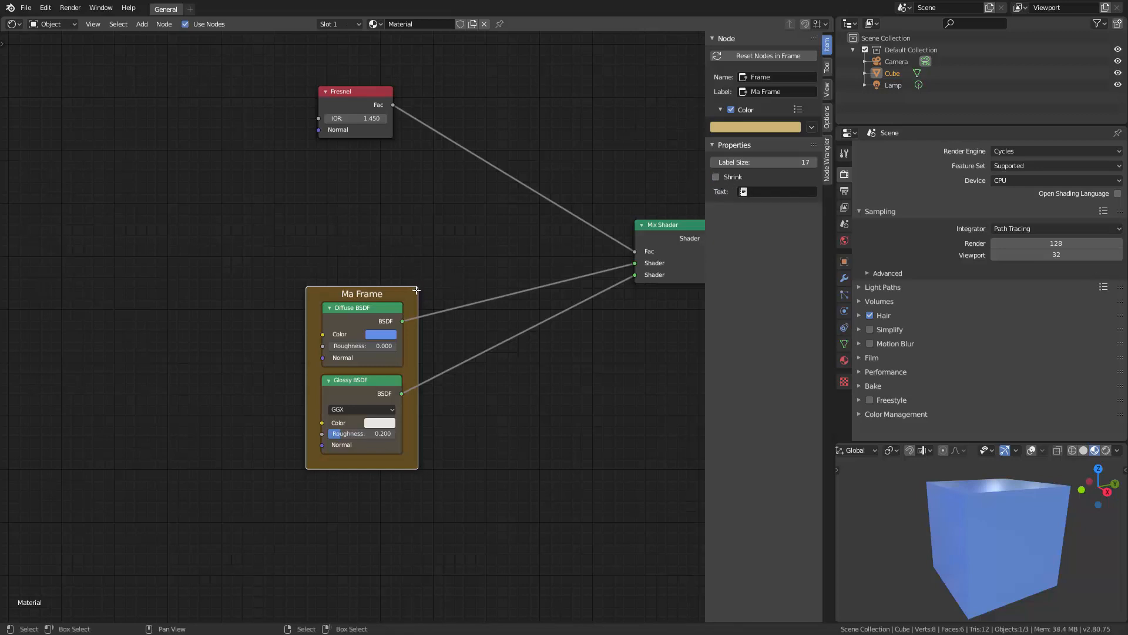
{"action": "left_click_drag", "start_coordinate": [414, 289], "coordinate": [523, 231]}
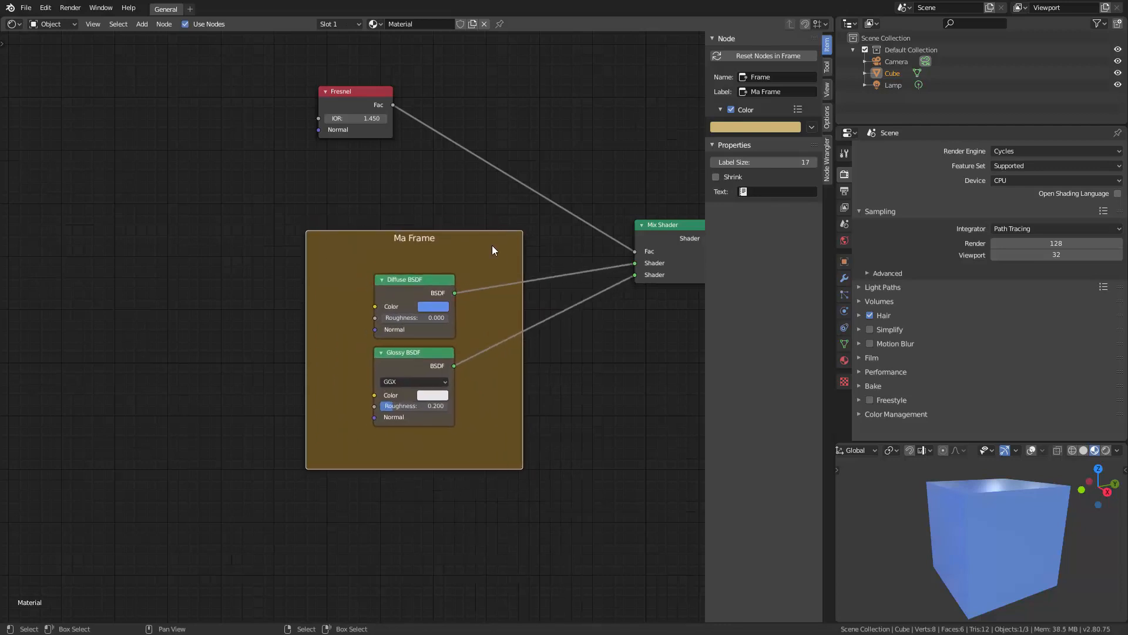
{"action": "left_click_drag", "start_coordinate": [293, 336], "coordinate": [165, 368]}
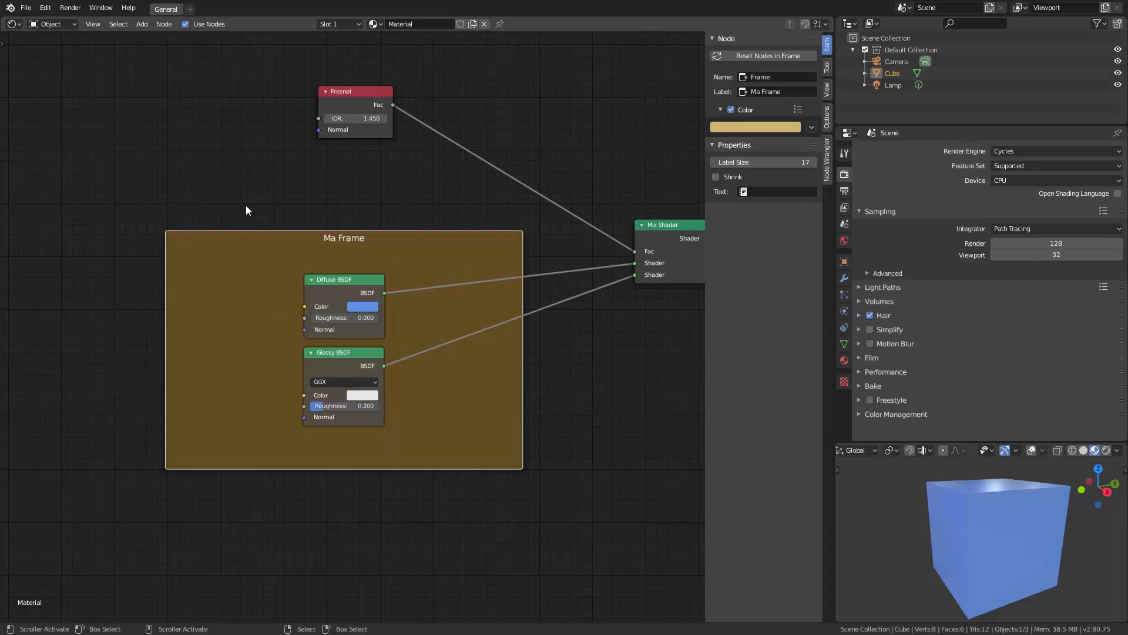
- Add a Reroute node inside the frame, to the left of the Diffuse BSDF node
{"action": "key", "text": "shift+a"}
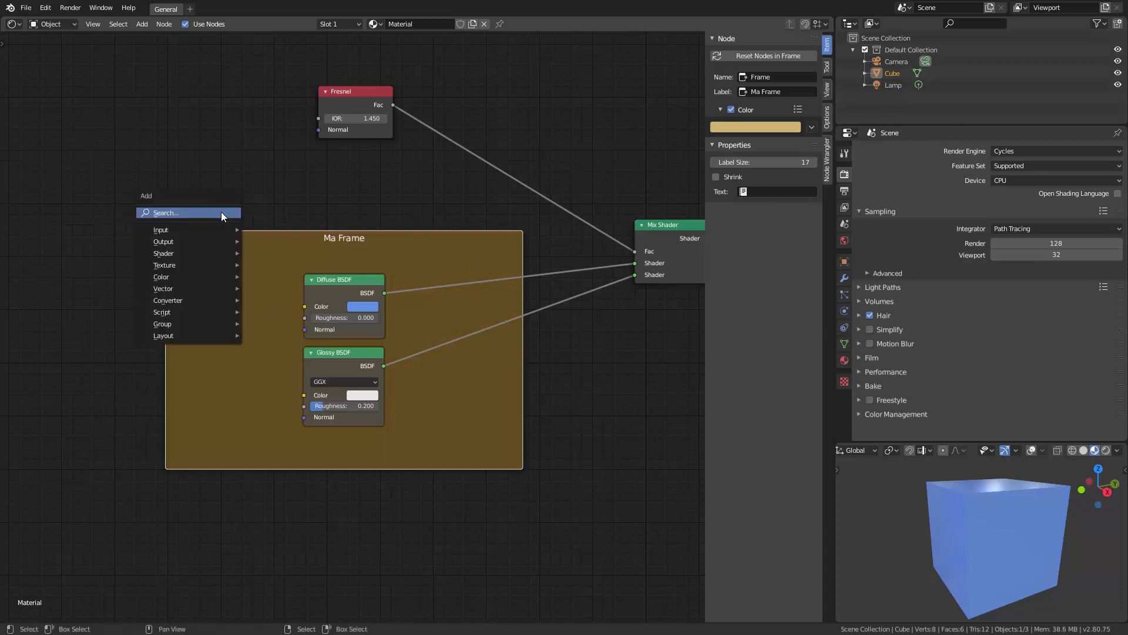
{"action": "type", "text": "irer"}
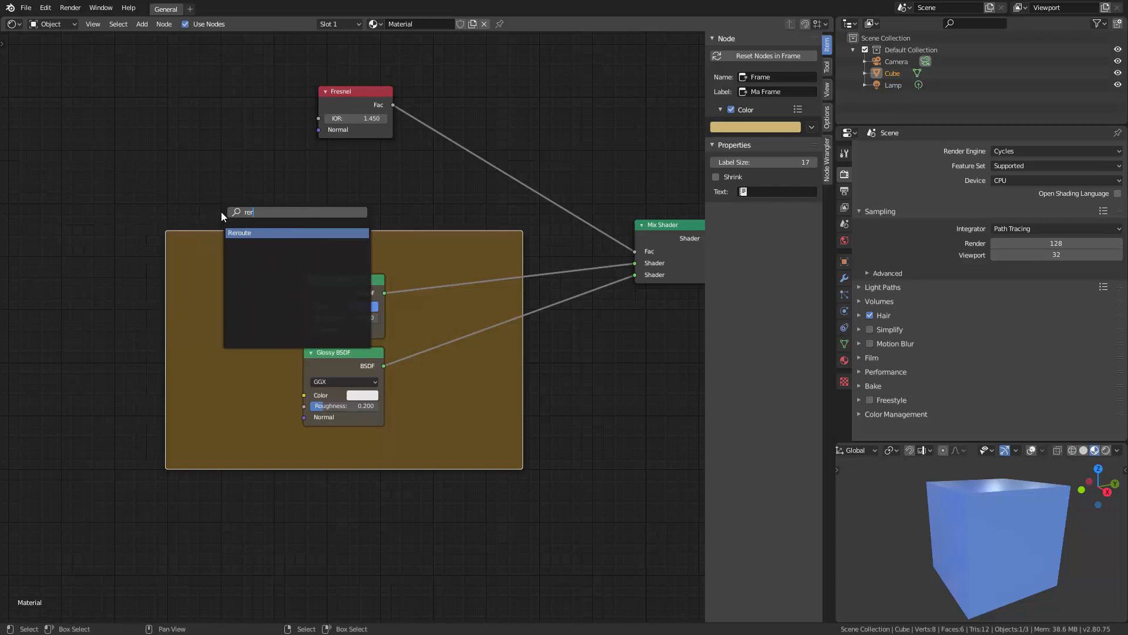
{"action": "key", "text": "Return"}
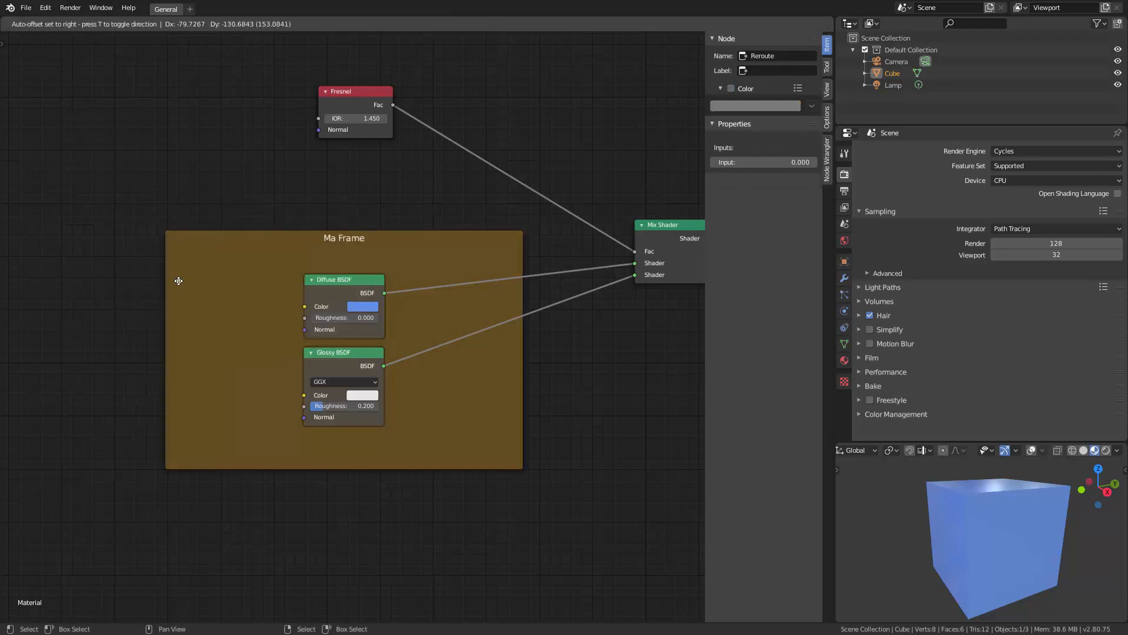
{"action": "left_click", "coordinate": [179, 281]}
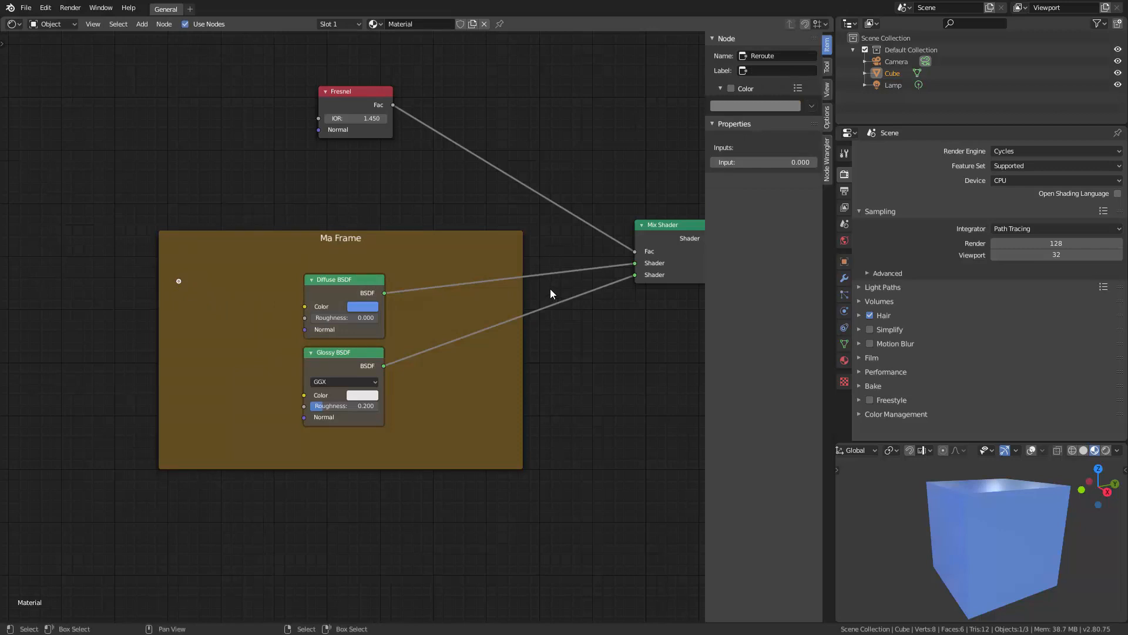
- Insert a reroute on the link from Diffuse BSDF to Mix Shader and move it inside the frame, above the original link
{"action": "right_click_drag", "start_coordinate": [541, 267], "coordinate": [538, 291], "text": "shift"}
{"action": "key", "text": "g"}
{"action": "left_click", "coordinate": [469, 270]}
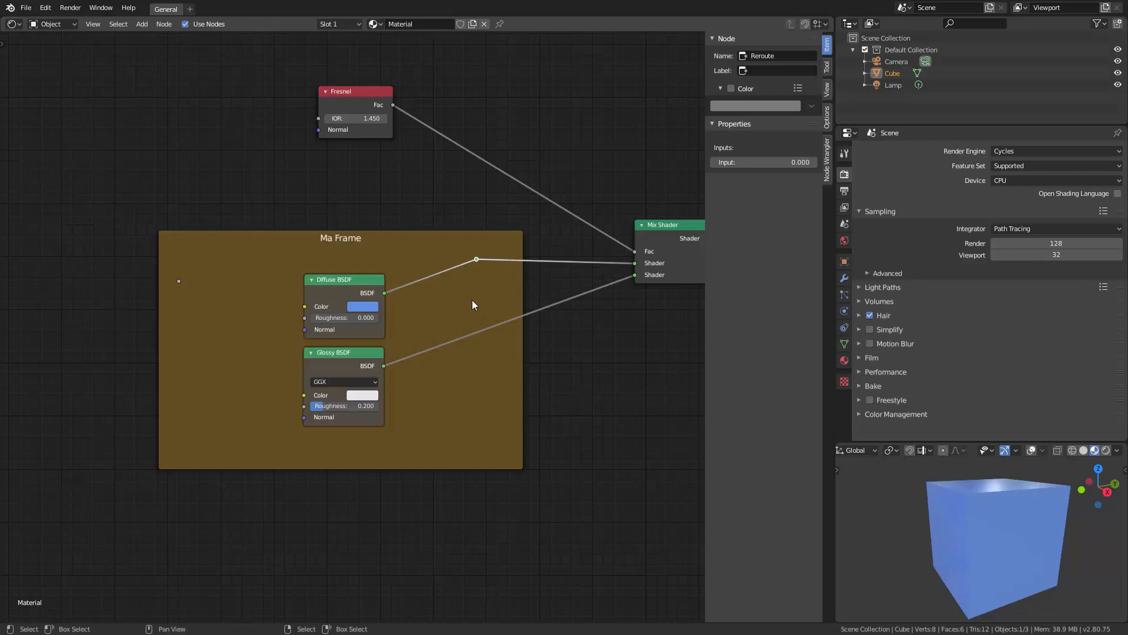
- Insert a reroute on the Glossy BSDF link inside the frame, then cut and reconnect the link between Glossy BSDF and that reroute
{"action": "left_click", "coordinate": [480, 341]}
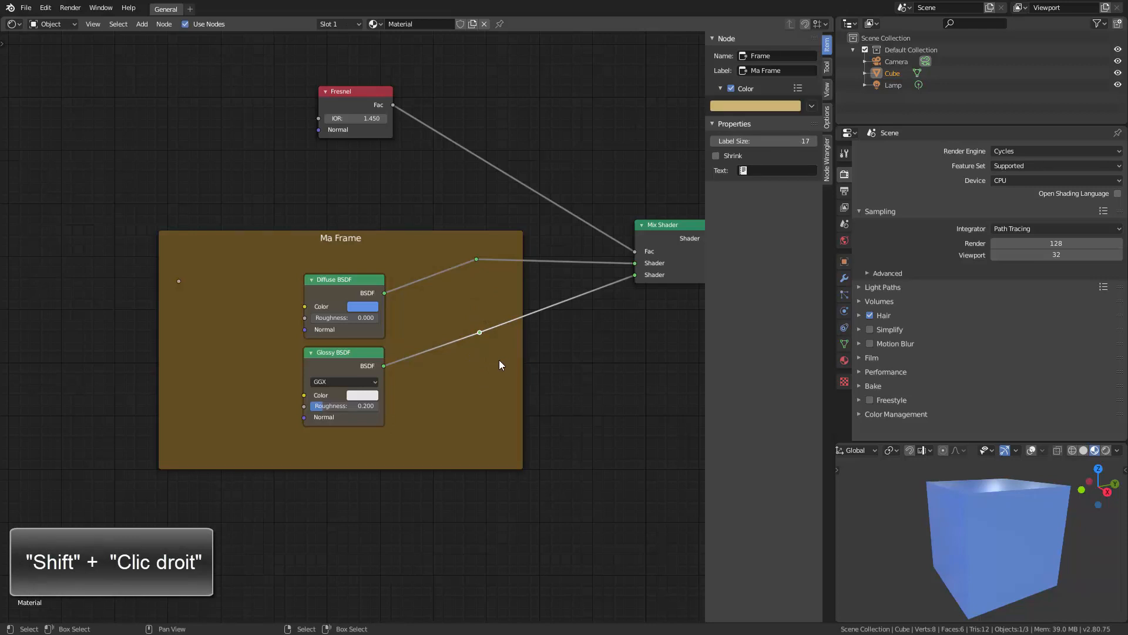
{"action": "right_click_drag", "start_coordinate": [453, 321], "coordinate": [462, 391], "text": "ctrl"}
{"action": "left_click_drag", "start_coordinate": [384, 366], "coordinate": [480, 332]}
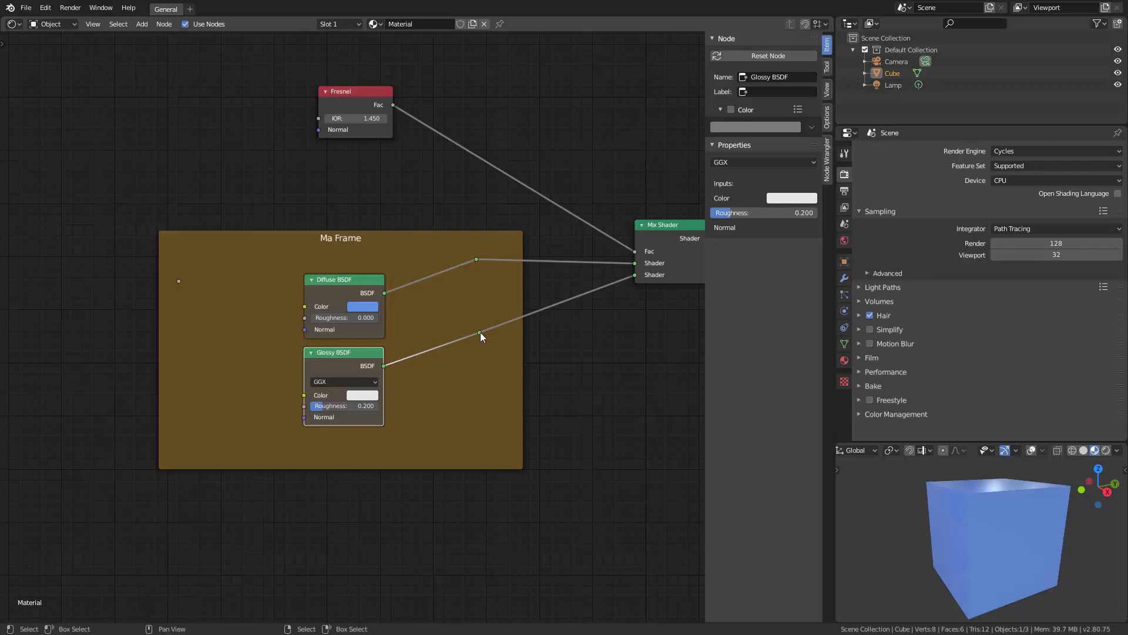
{"action": "left_click", "coordinate": [480, 333]}
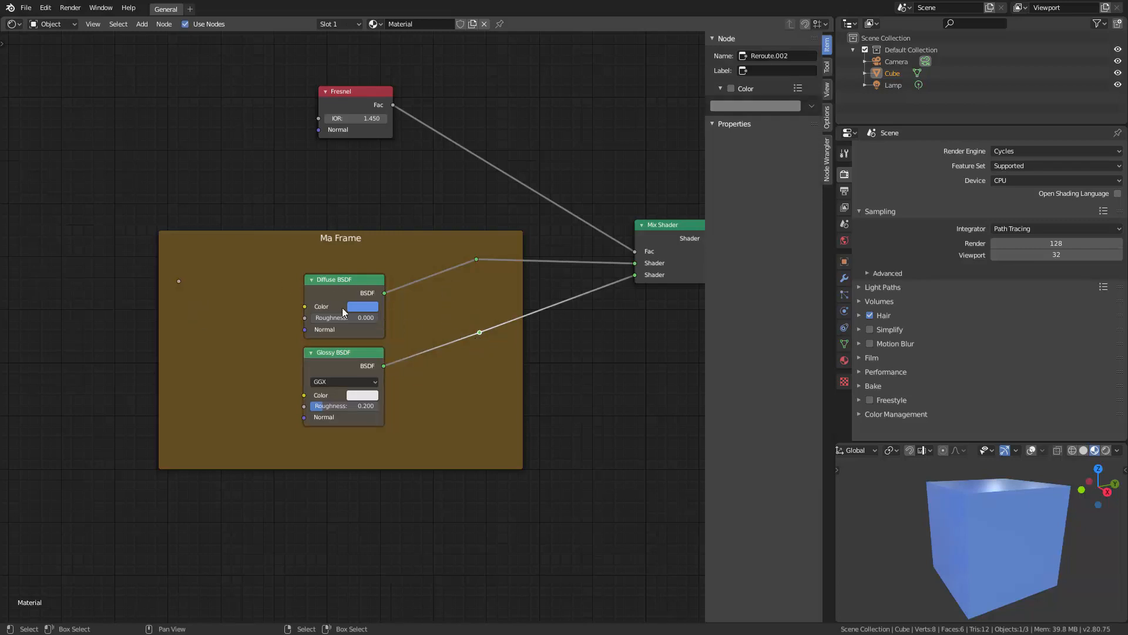
- Move the unconnected reroute inside Ma Frame closer to the Diffuse BSDF node
{"action": "left_click", "coordinate": [175, 281]}
{"action": "left_click", "coordinate": [178, 281]}
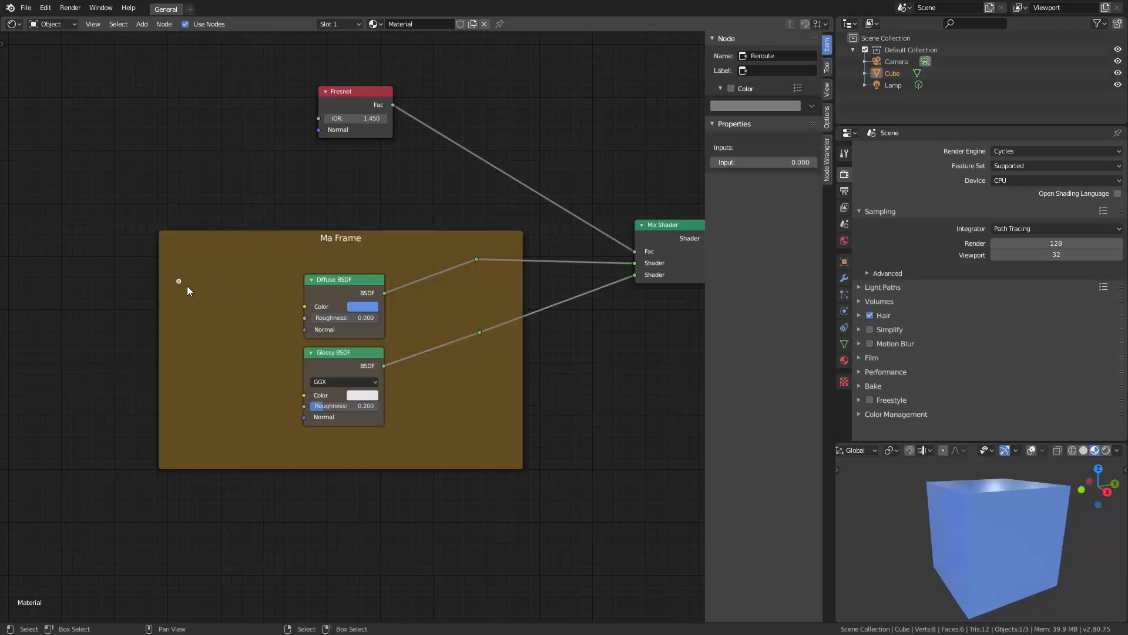
{"action": "key", "text": "g"}
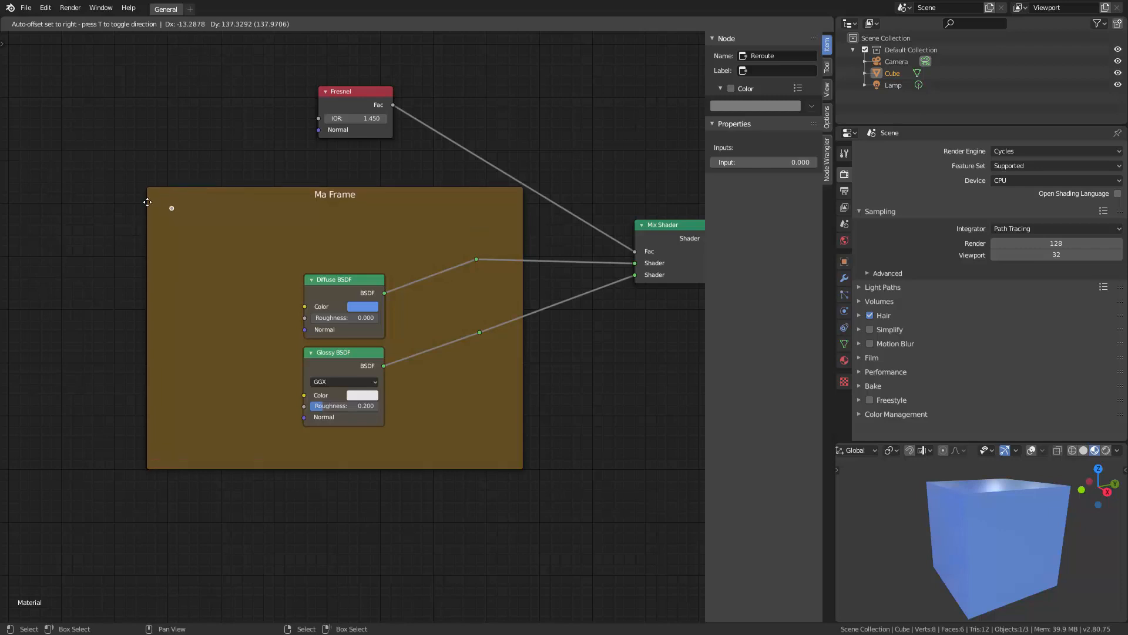
{"action": "left_click", "coordinate": [234, 266]}
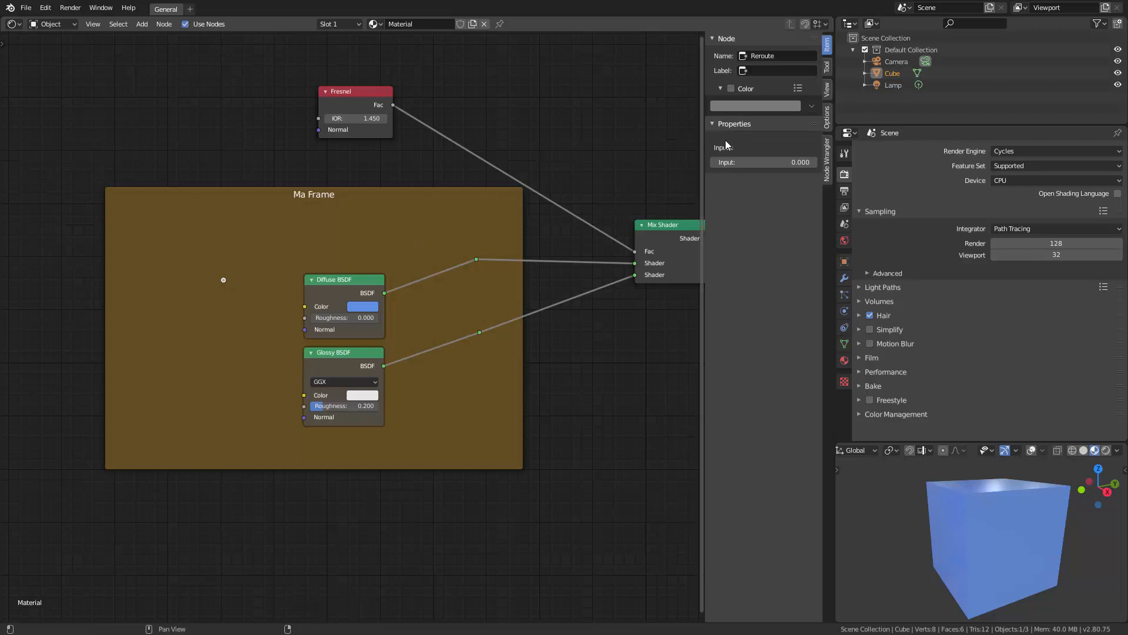
- Turn Shrink on for Ma Frame to fit it around its nodes, and turn the option off again
{"action": "left_click", "coordinate": [456, 207]}
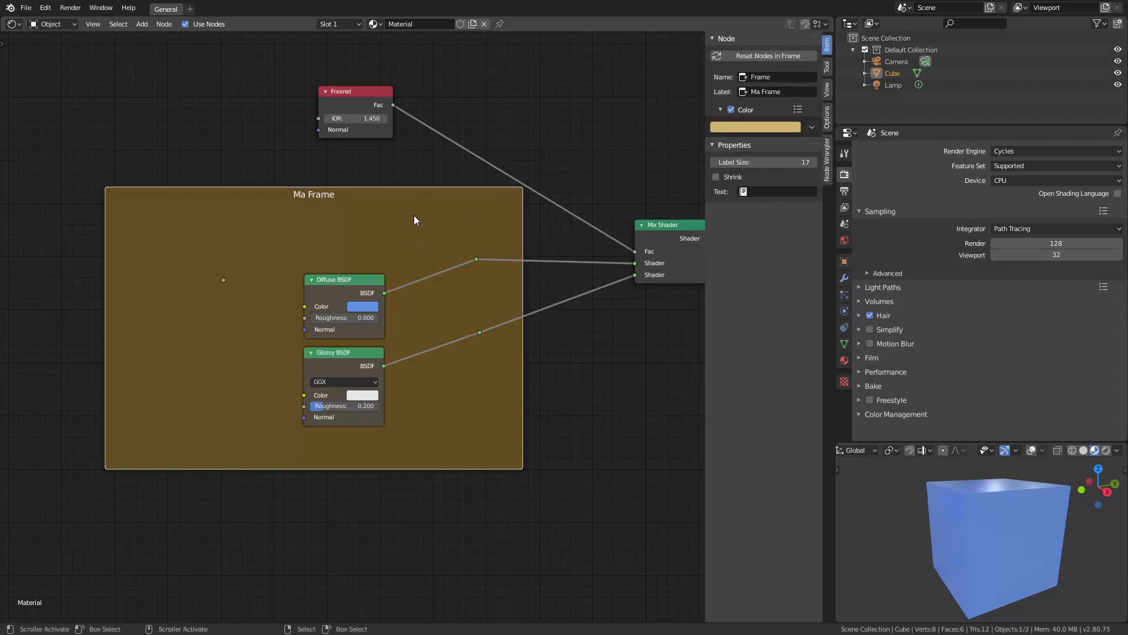
{"action": "left_click", "coordinate": [716, 177]}
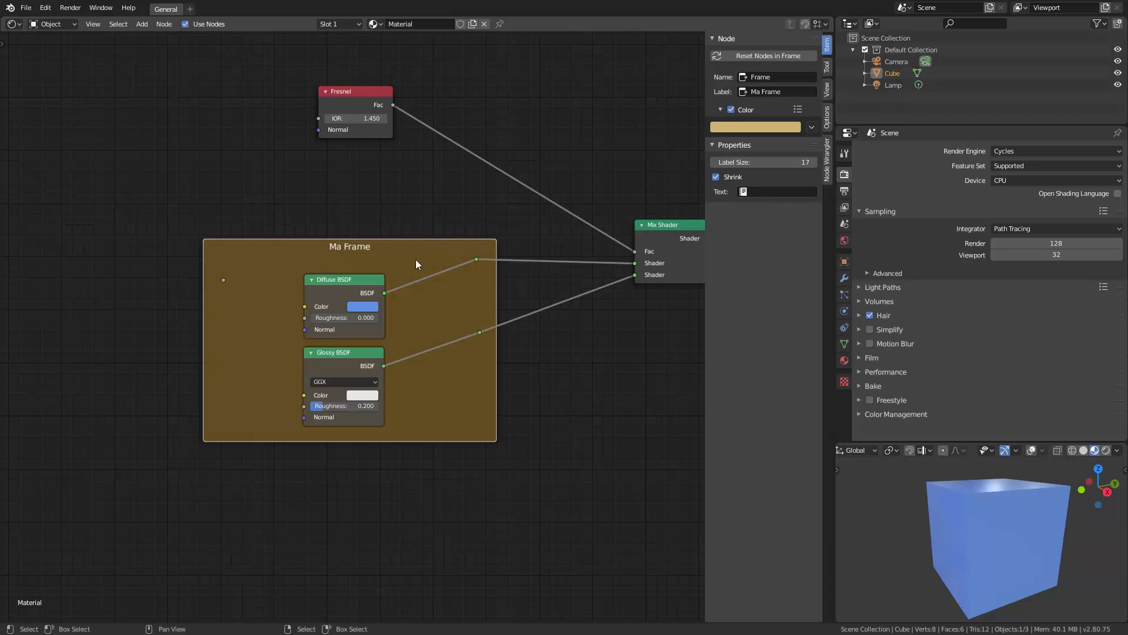
{"action": "left_click", "coordinate": [716, 177]}
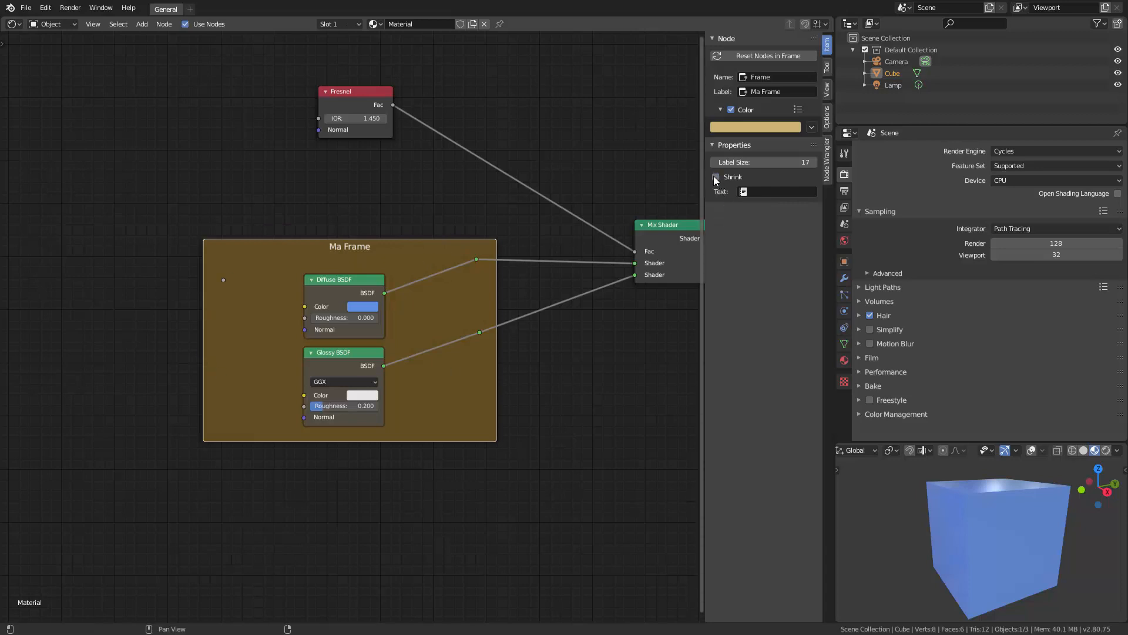
- Enlarge Ma Frame slightly at its upper-right corner and move it with its nodes down and to the left
{"action": "left_click_drag", "start_coordinate": [476, 240], "coordinate": [510, 231]}
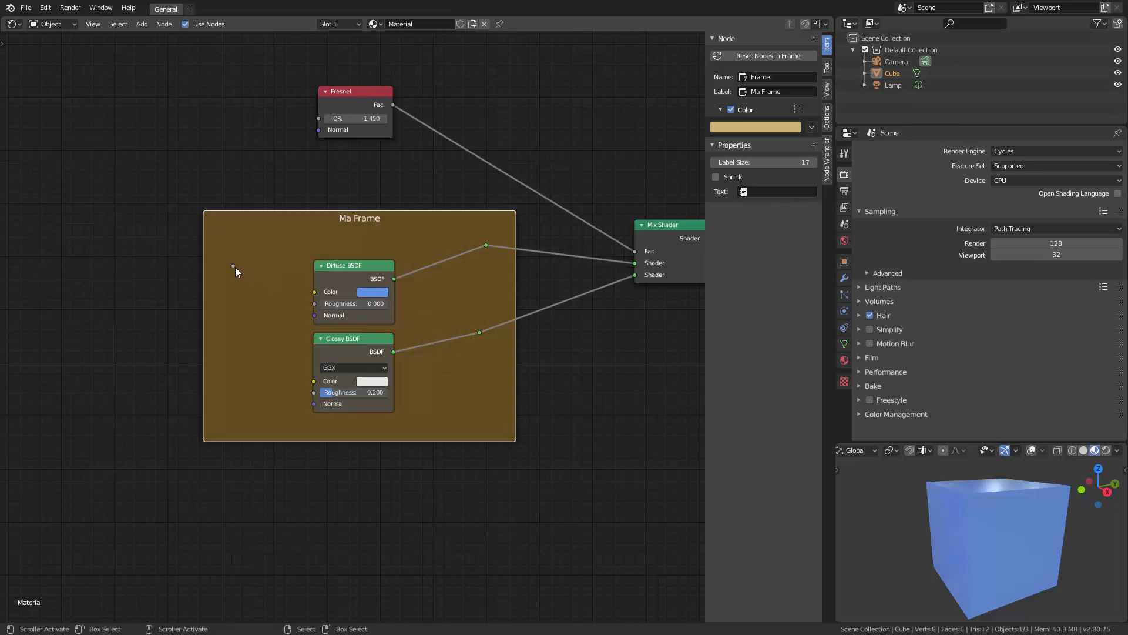
{"action": "middle_click_drag", "start_coordinate": [446, 306], "coordinate": [456, 335]}
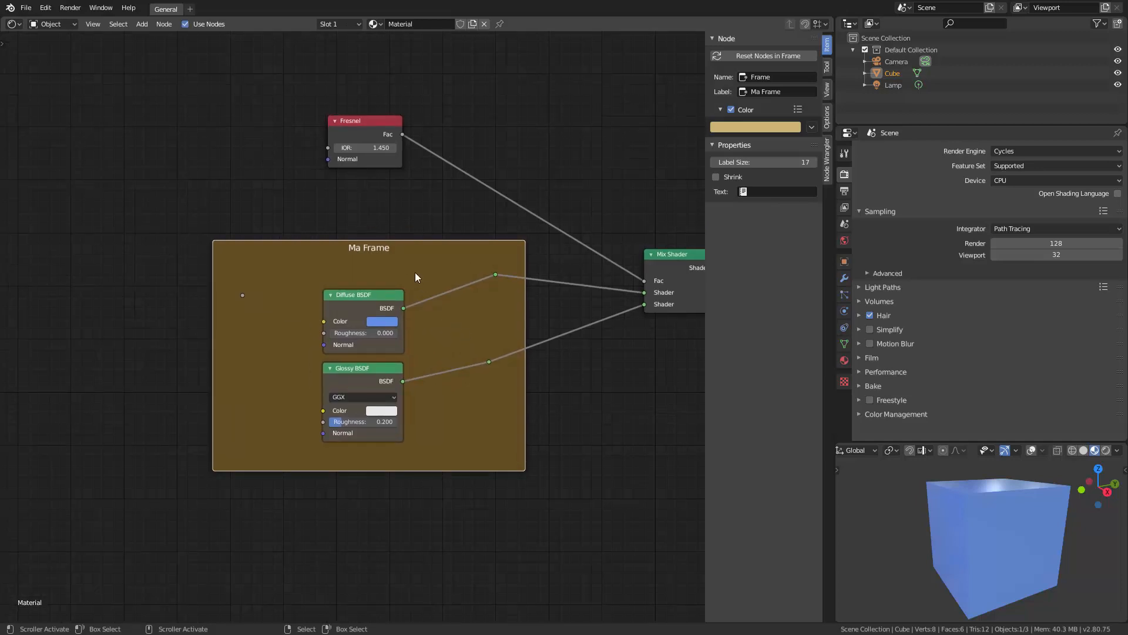
{"action": "left_click_drag", "start_coordinate": [431, 259], "coordinate": [359, 297]}
- Move the reroute of the Glossy BSDF link inside Ma Frame and shift the frame slightly to the right
{"action": "left_click", "coordinate": [489, 364]}
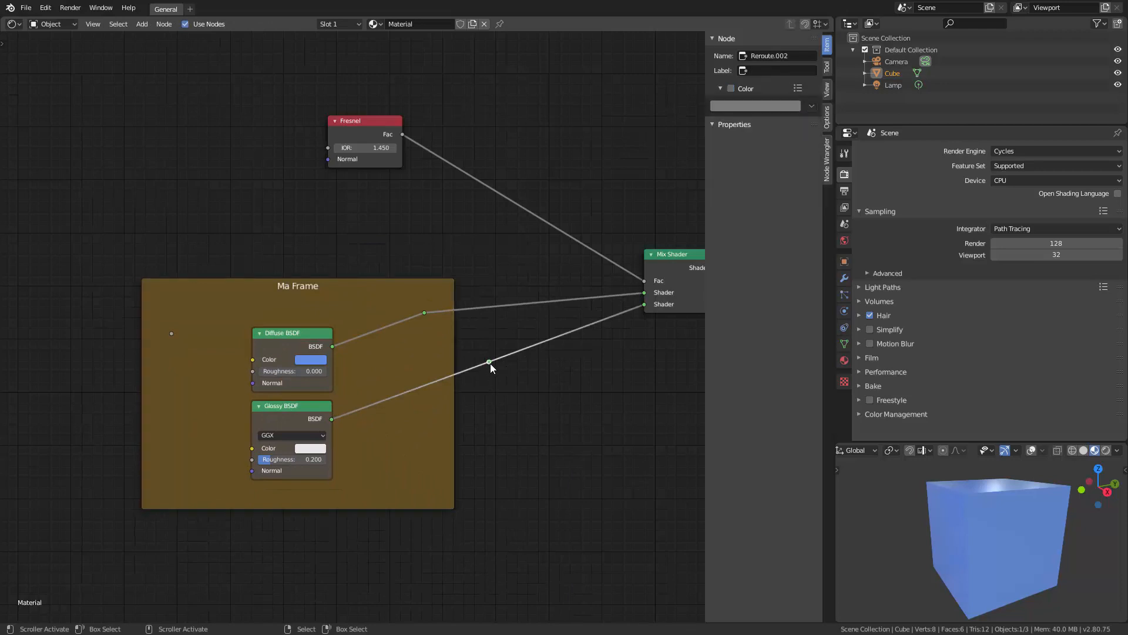
{"action": "key", "text": "g"}
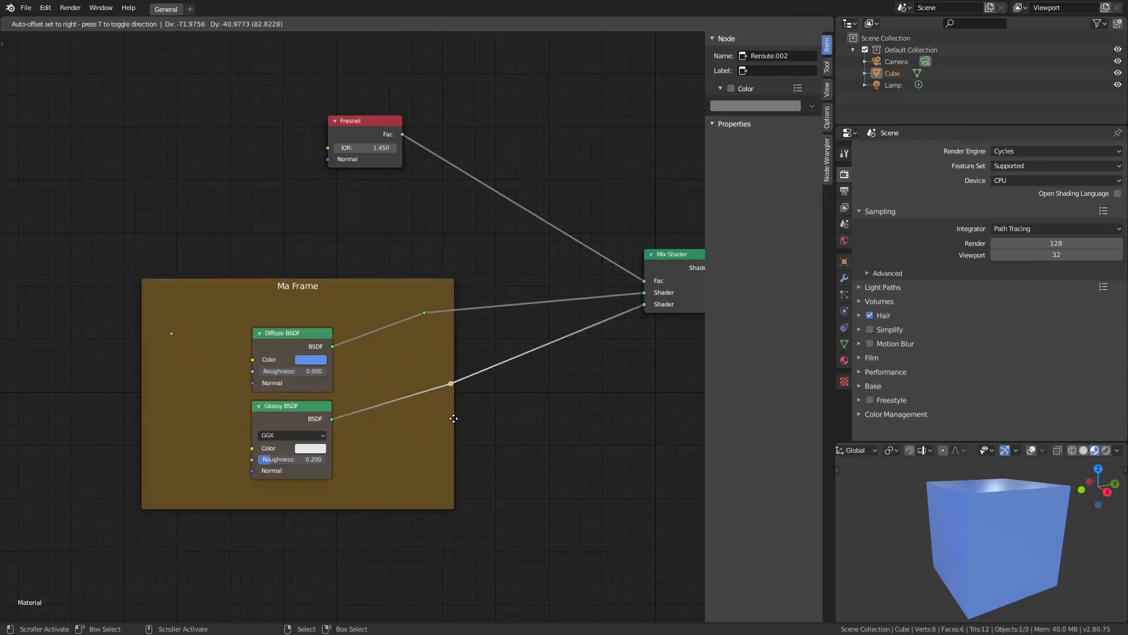
{"action": "left_click", "coordinate": [435, 425]}
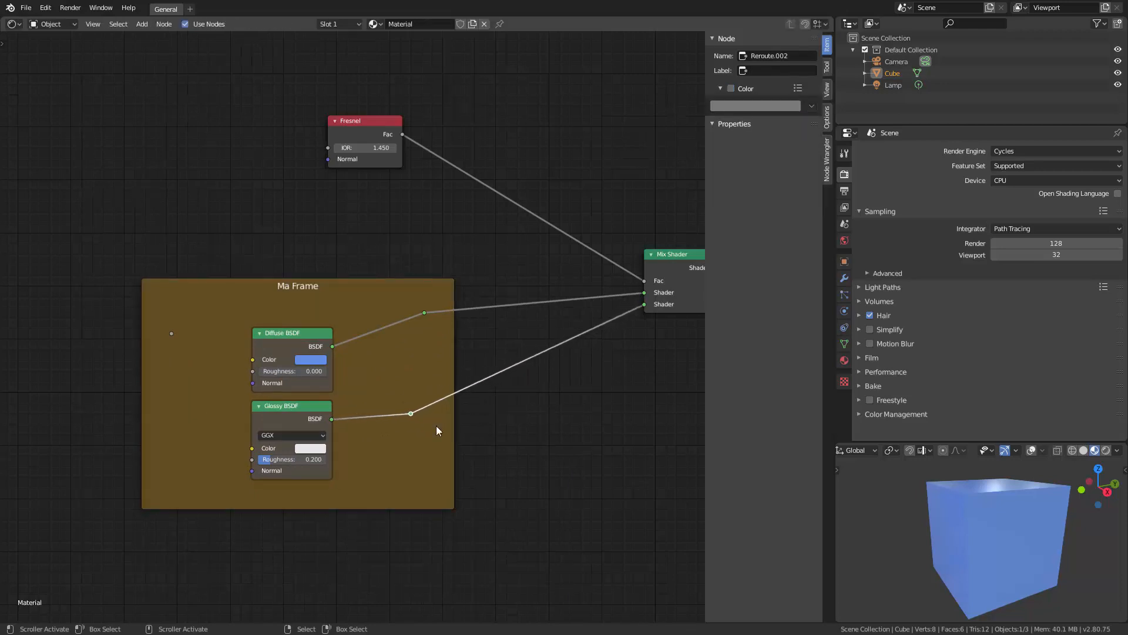
{"action": "left_click", "coordinate": [442, 478]}
{"action": "key", "text": "g"}
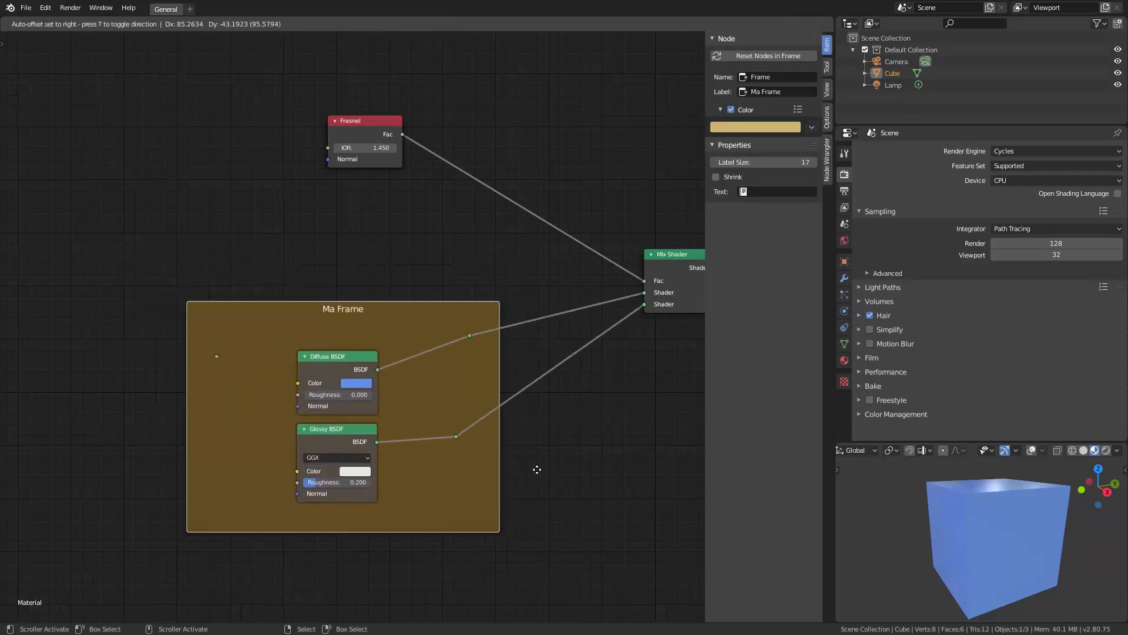
{"action": "left_click", "coordinate": [476, 469]}
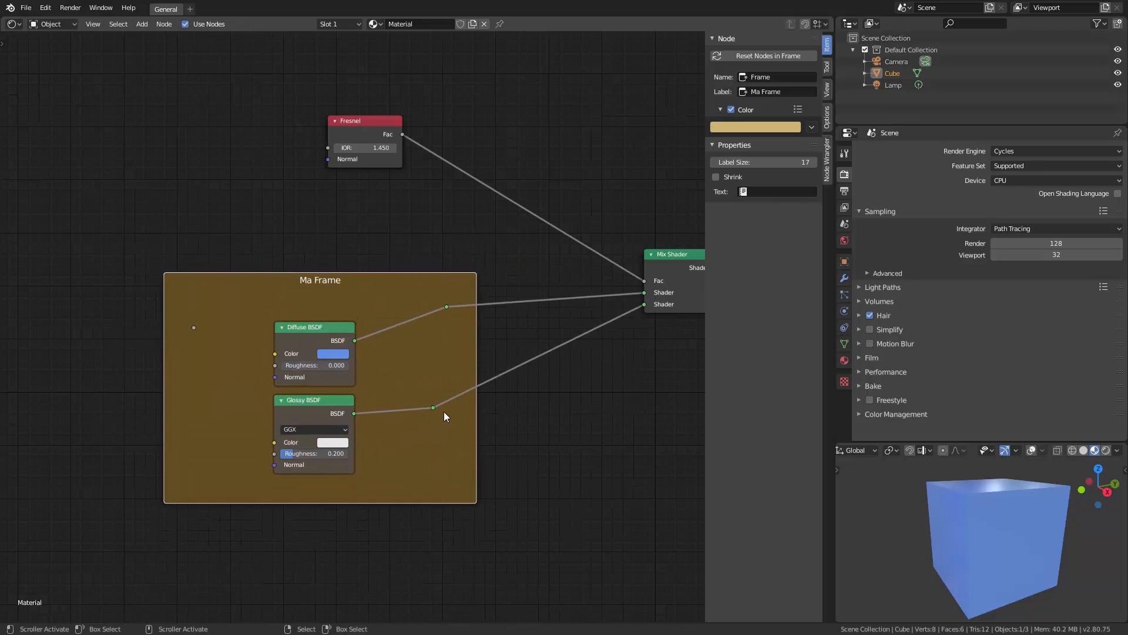
- Detach the Glossy BSDF node from Ma Frame and move it out below the frame
{"action": "left_click", "coordinate": [433, 407]}
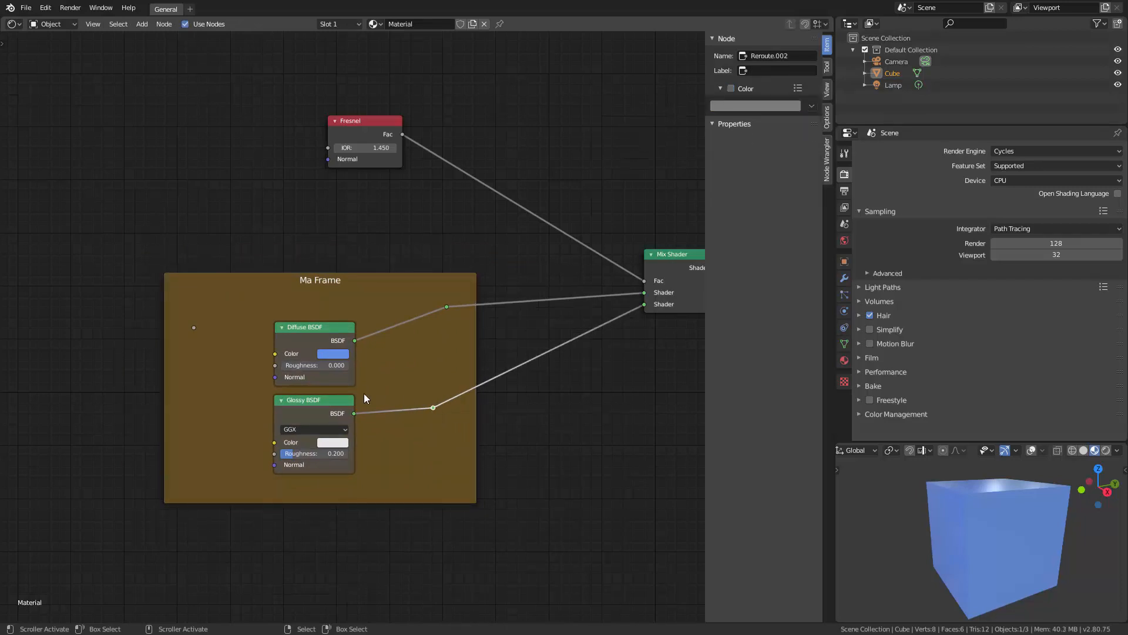
{"action": "left_click", "coordinate": [345, 401]}
{"action": "middle_click_drag", "start_coordinate": [382, 405], "coordinate": [439, 371]}
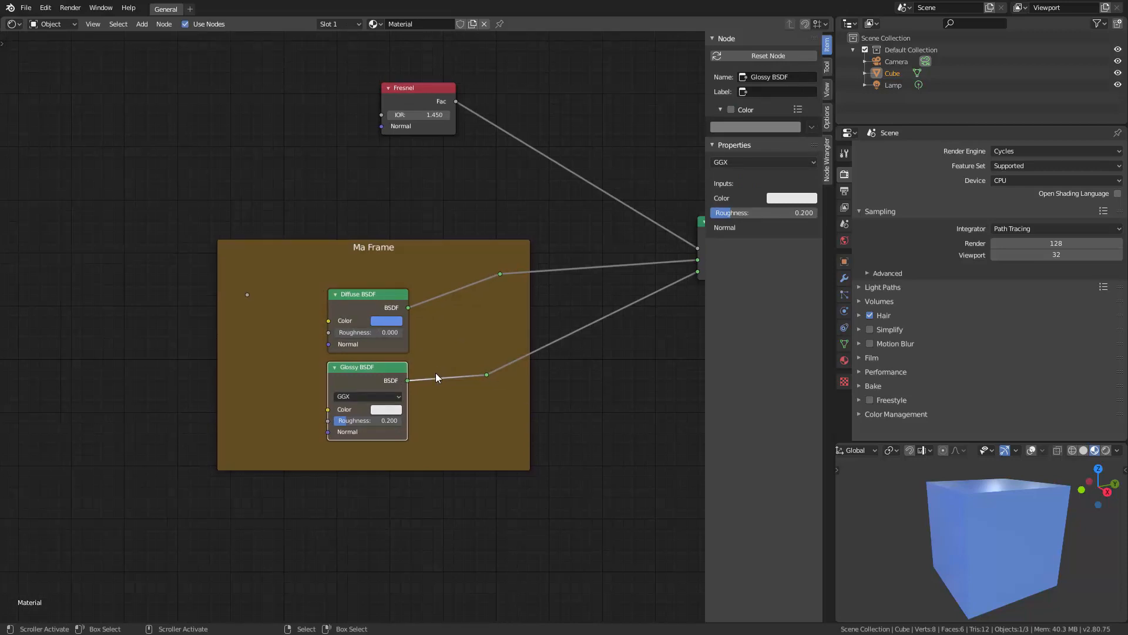
{"action": "key", "text": "alt+p"}
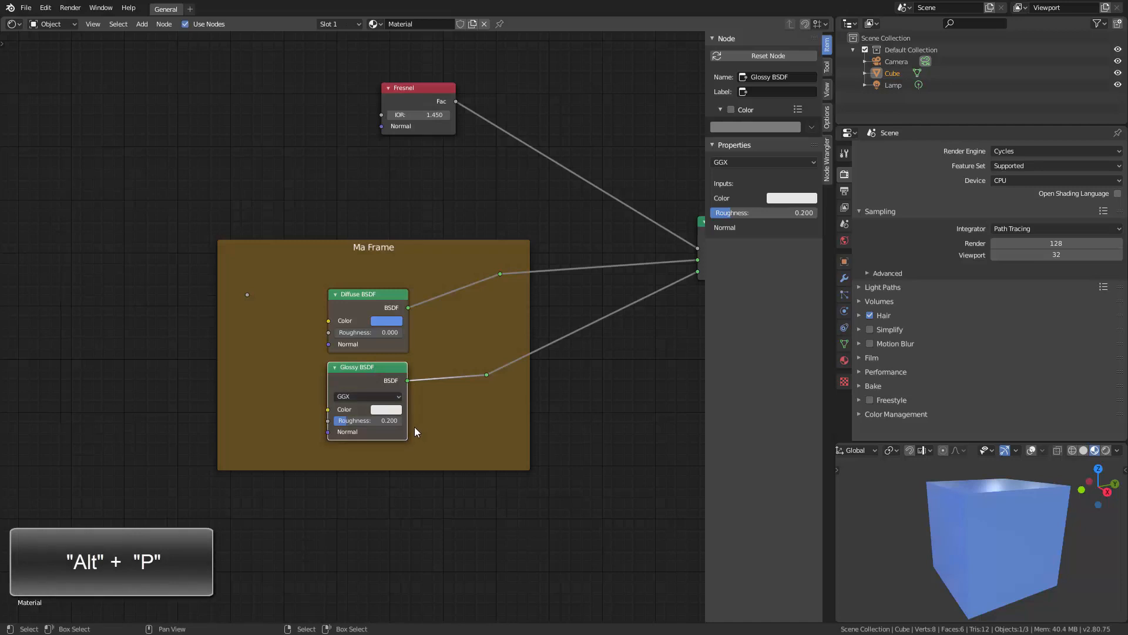
{"action": "left_click_drag", "start_coordinate": [383, 368], "coordinate": [333, 534]}
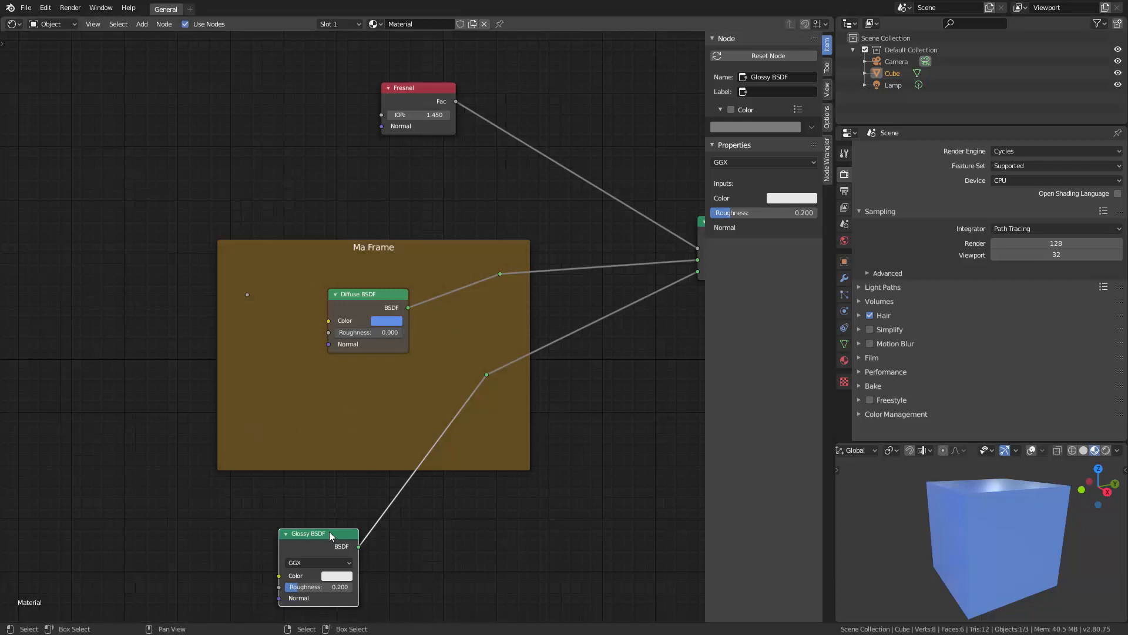
- Put the Glossy BSDF node back inside Ma Frame, below the Diffuse BSDF node
{"action": "left_click_drag", "start_coordinate": [330, 531], "coordinate": [371, 373]}
{"action": "left_click", "coordinate": [456, 448]}
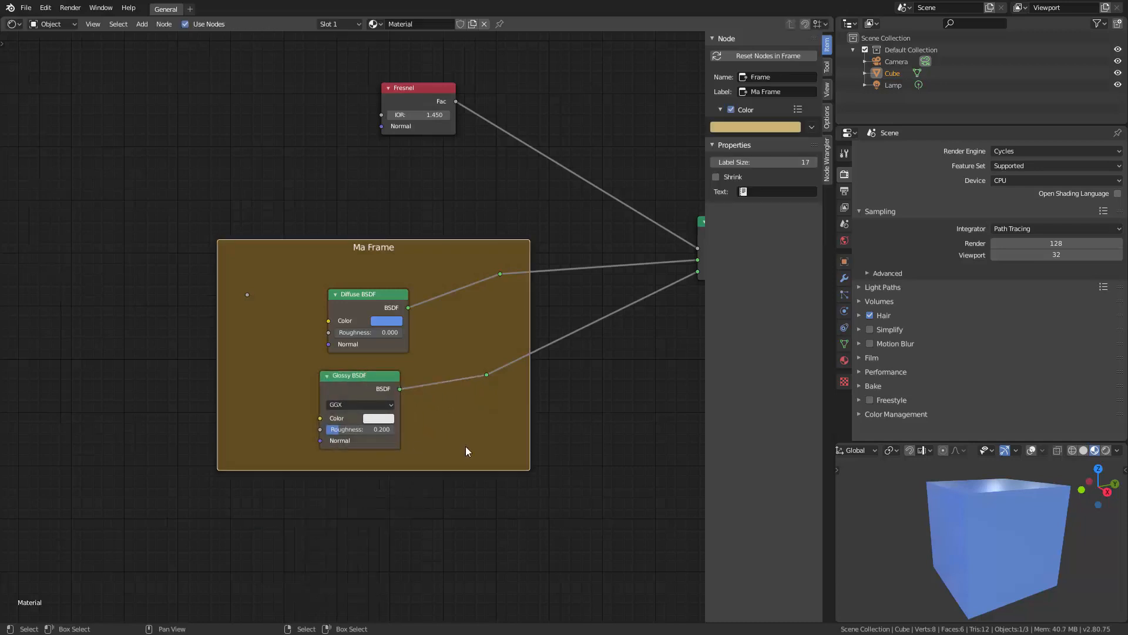
{"action": "key", "text": "g"}
{"action": "key", "text": "Escape"}
- Try moving the Glossy BSDF node past the frame's lower edge to stretch Ma Frame, and cancel the move
{"action": "left_click", "coordinate": [372, 382]}
{"action": "key", "text": "g"}
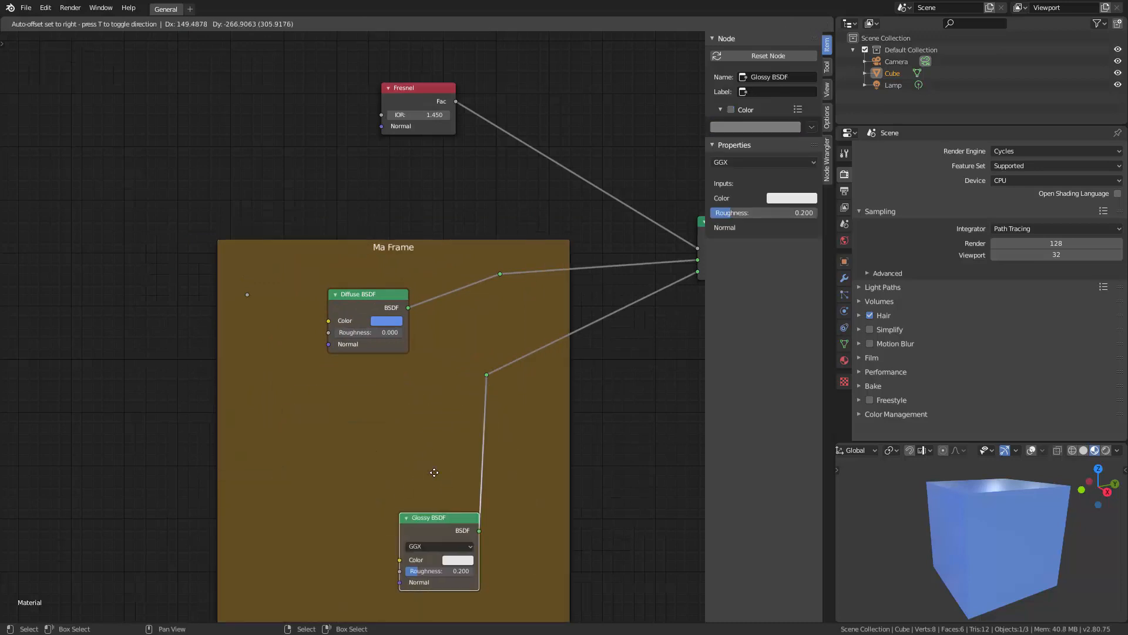
{"action": "key", "text": "Escape"}
{"action": "middle_click_drag", "start_coordinate": [449, 497], "coordinate": [444, 430]}
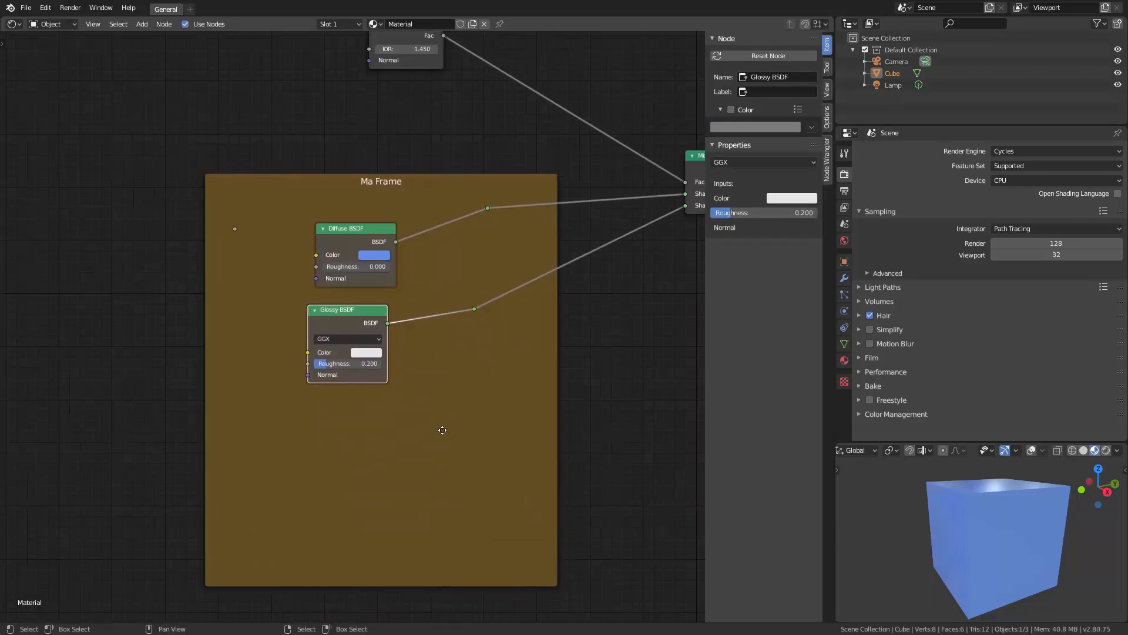
- Refit the stretched Ma Frame to its nodes by switching Shrink on and off again
{"action": "left_click", "coordinate": [444, 440]}
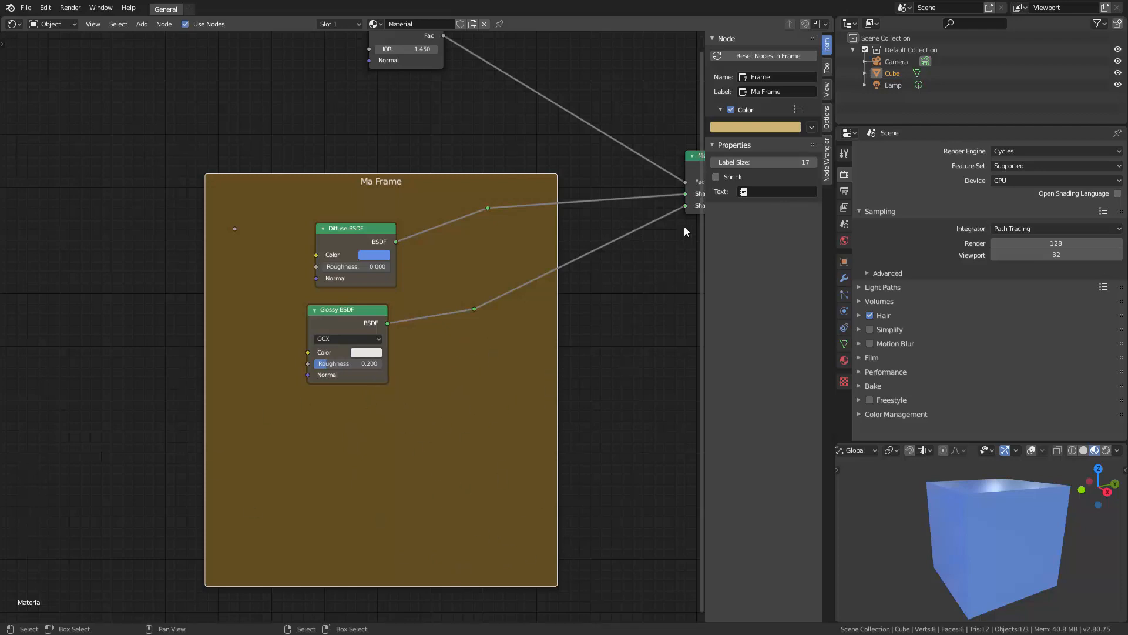
{"action": "left_click", "coordinate": [716, 178]}
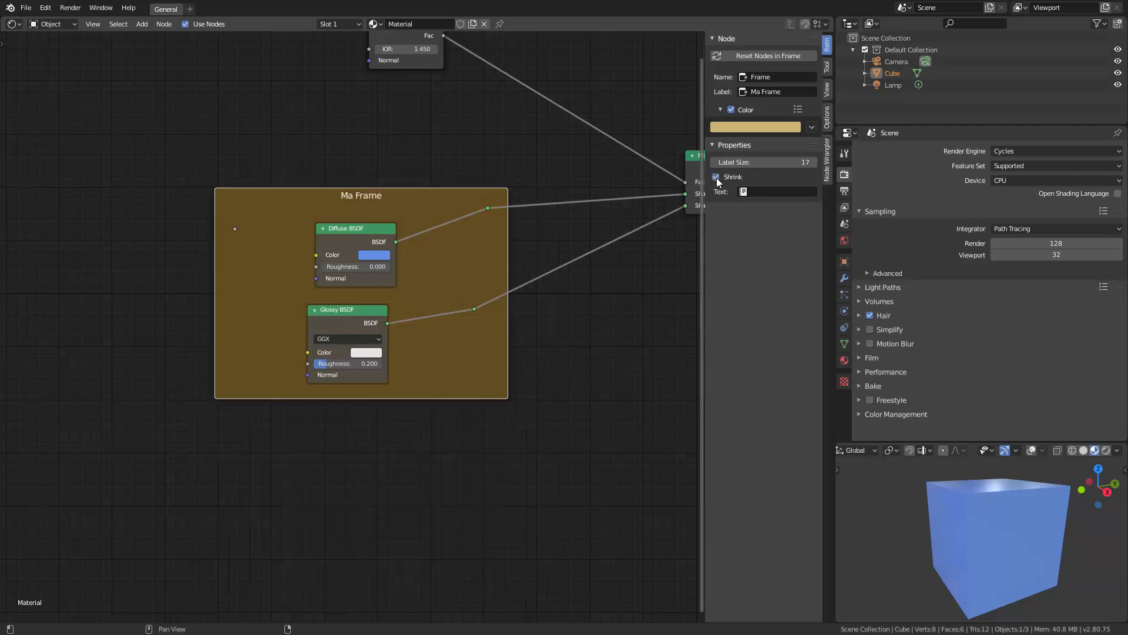
{"action": "left_click", "coordinate": [716, 177]}
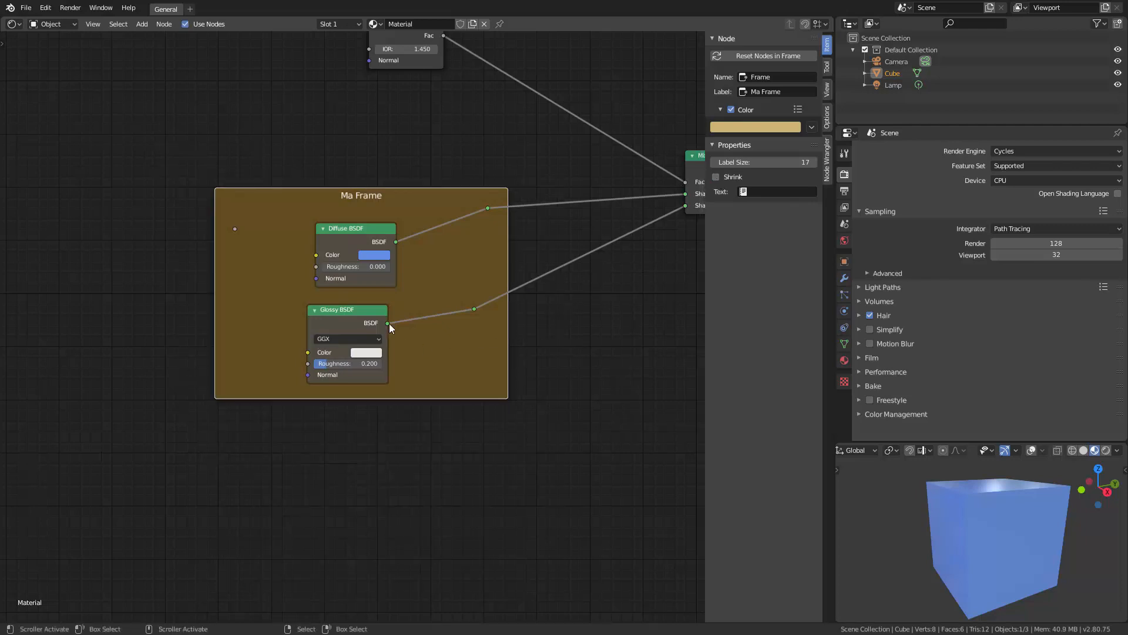
- Move the Glossy BSDF node far to the lower right to stretch Ma Frame, and bring it back below Diffuse BSDF
{"action": "left_click", "coordinate": [365, 312]}
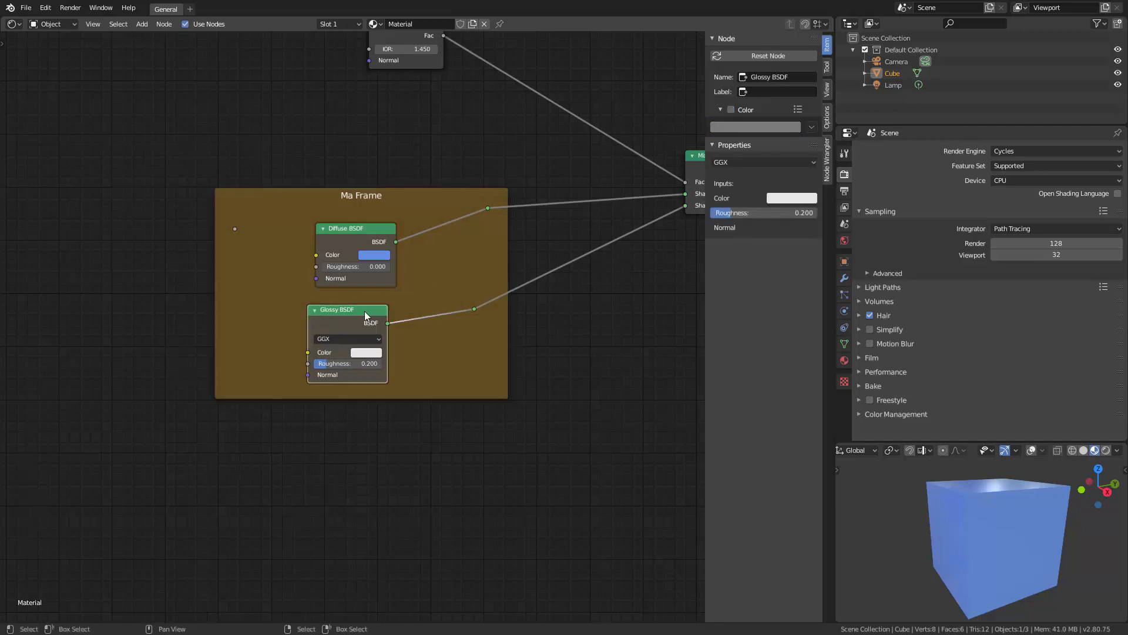
{"action": "left_click_drag", "start_coordinate": [364, 311], "coordinate": [144, 252]}
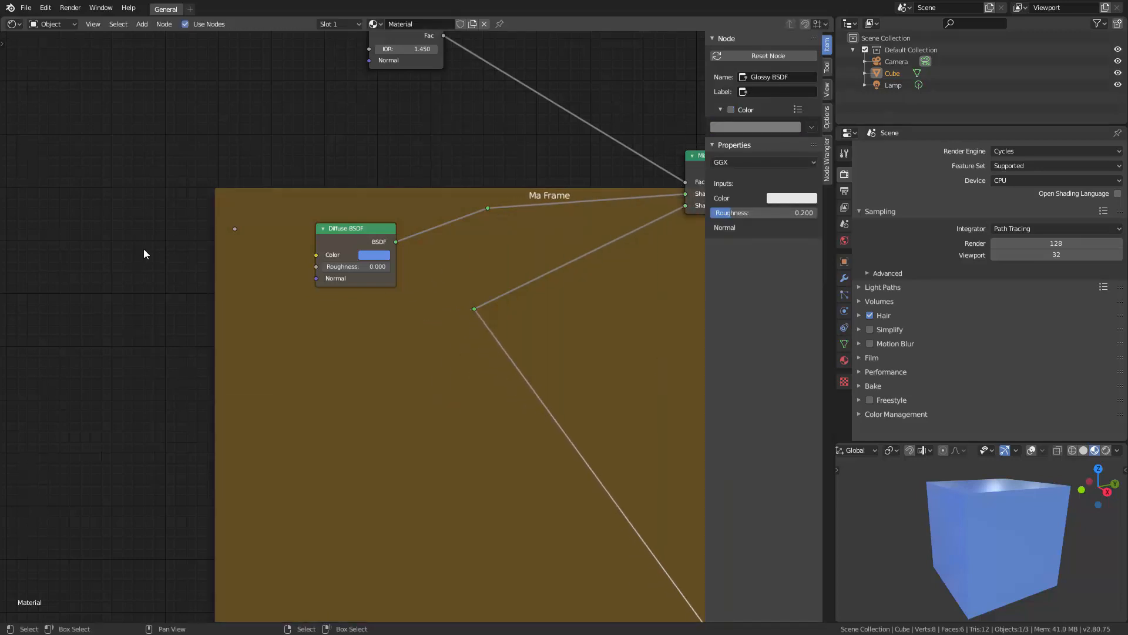
{"action": "middle_click_drag", "start_coordinate": [597, 484], "coordinate": [344, 266]}
{"action": "key", "text": "g"}
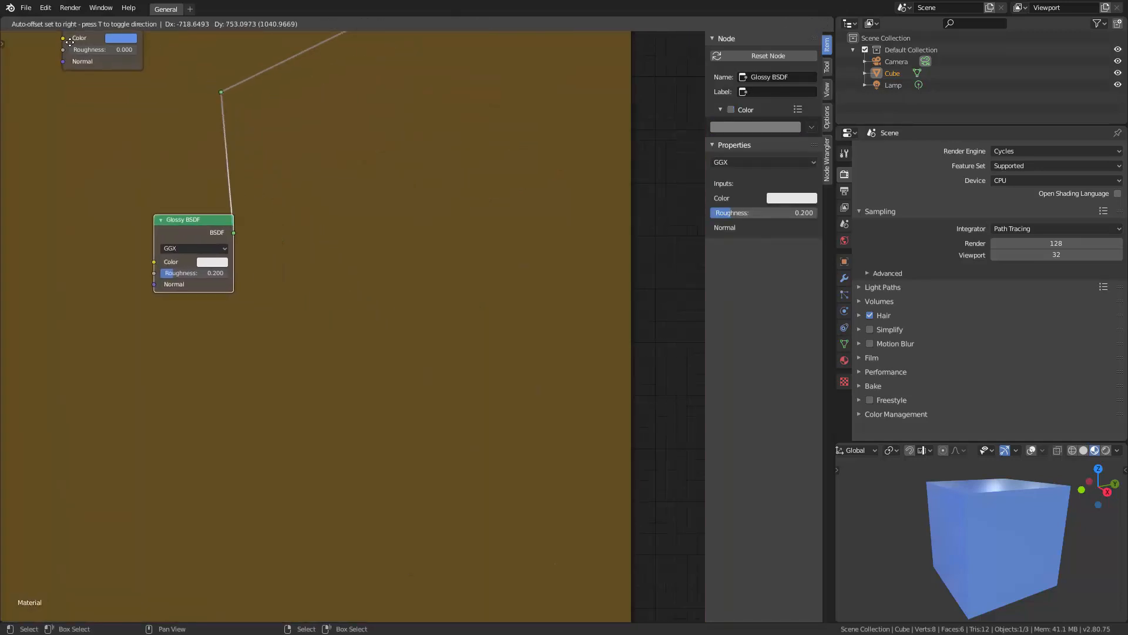
{"action": "left_click", "coordinate": [96, 84]}
{"action": "key", "text": "Home"}
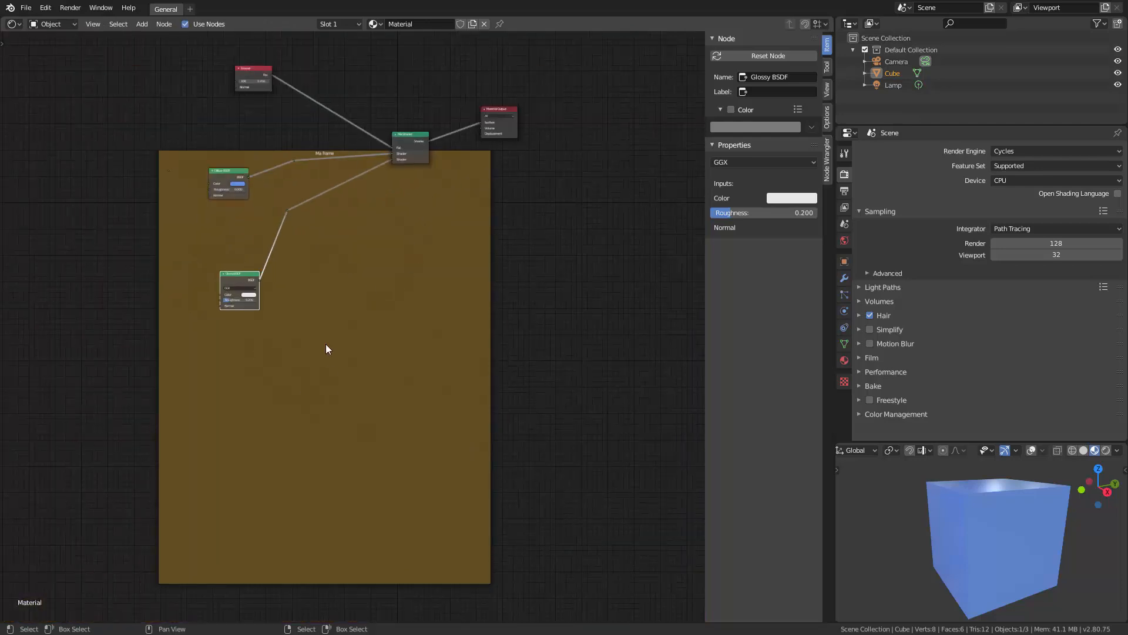
- Reduce the oversized Ma Frame from its lower-right corner and place it with its nodes below the Fresnel node
{"action": "left_click_drag", "start_coordinate": [490, 584], "coordinate": [187, 172]}
{"action": "key", "text": "Home"}
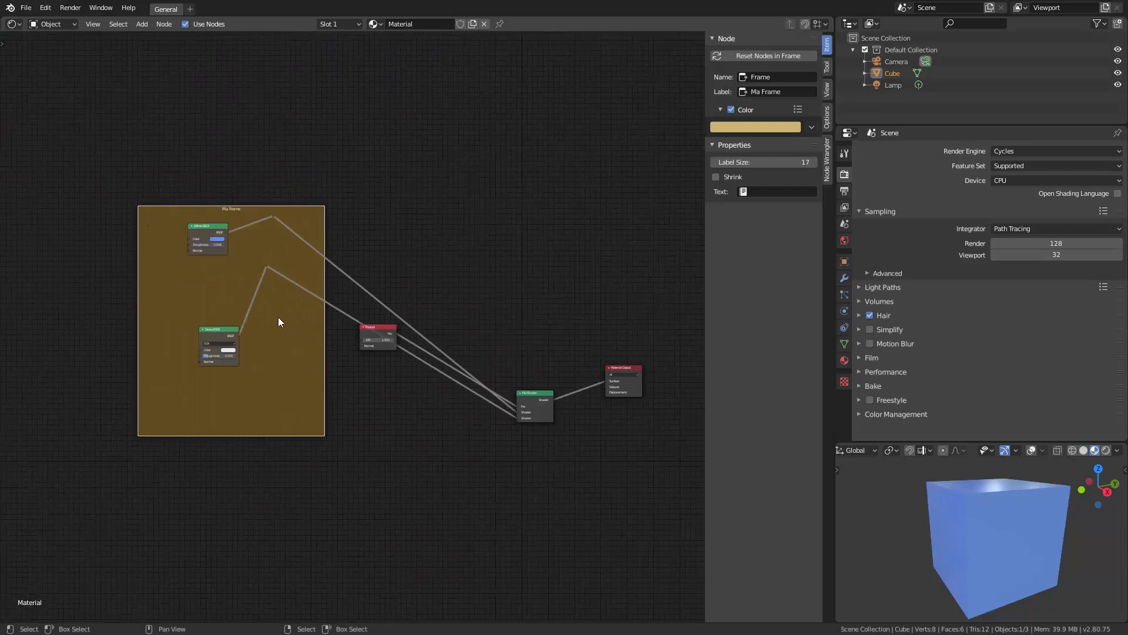
{"action": "left_click_drag", "start_coordinate": [314, 413], "coordinate": [385, 469]}
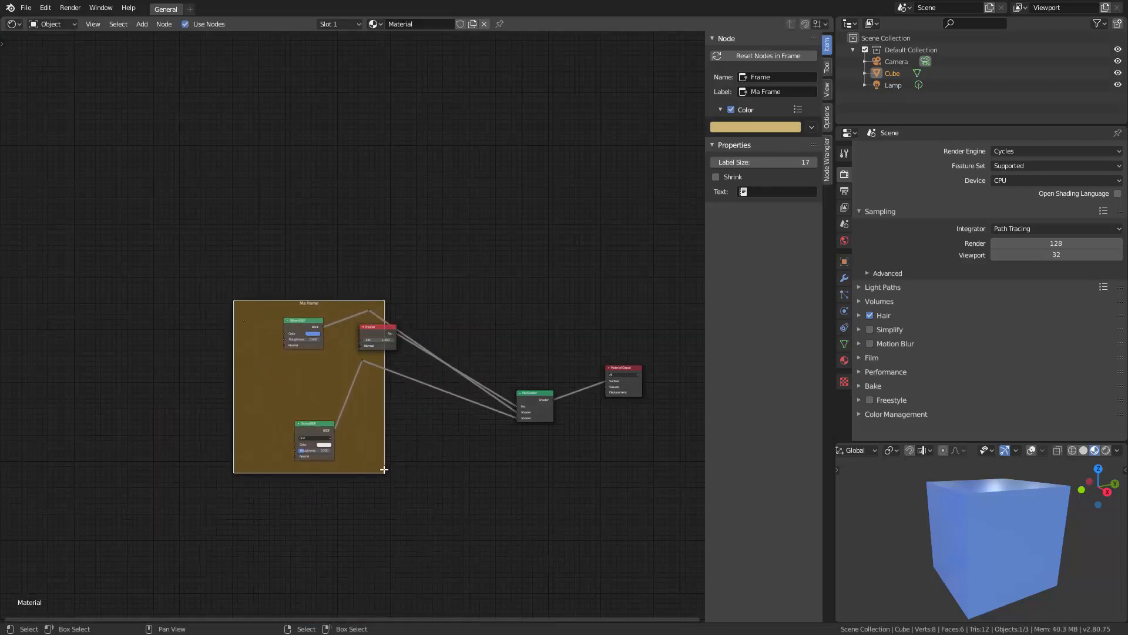
{"action": "left_click_drag", "start_coordinate": [355, 434], "coordinate": [400, 507]}
- Move the Glossy BSDF node up inside the frame, closer to the Diffuse BSDF node
{"action": "scroll", "coordinate": [400, 506], "scroll_direction": "up", "scroll_amount": 2}
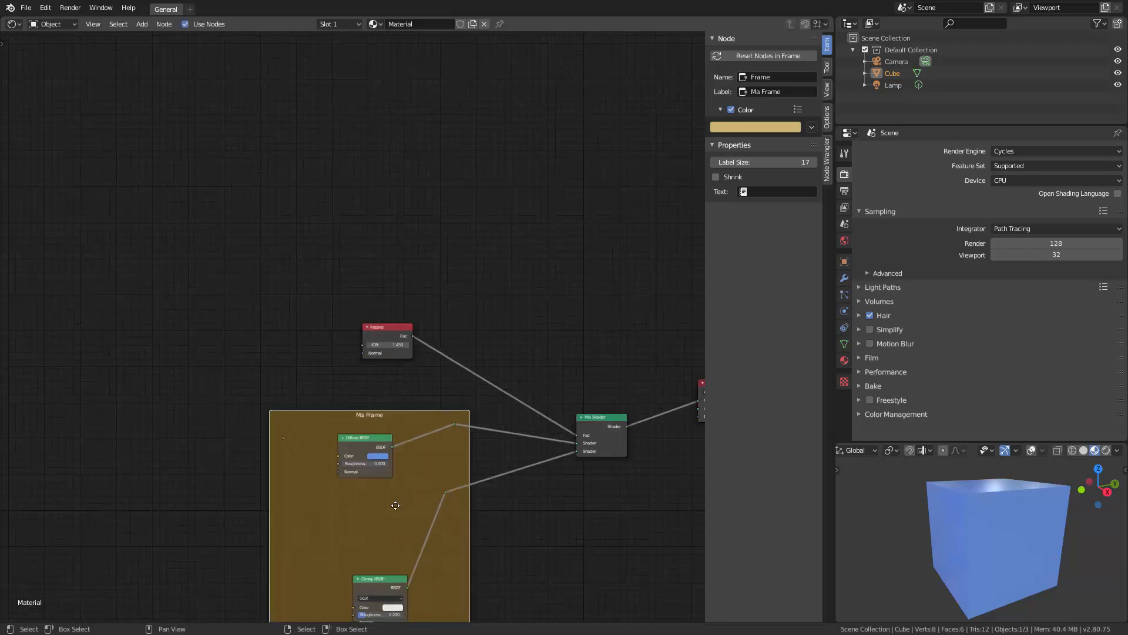
{"action": "scroll", "coordinate": [396, 506], "scroll_direction": "up", "scroll_amount": 1}
{"action": "left_click_drag", "start_coordinate": [410, 589], "coordinate": [381, 488]}
{"action": "middle_click_drag", "start_coordinate": [443, 550], "coordinate": [424, 468]}
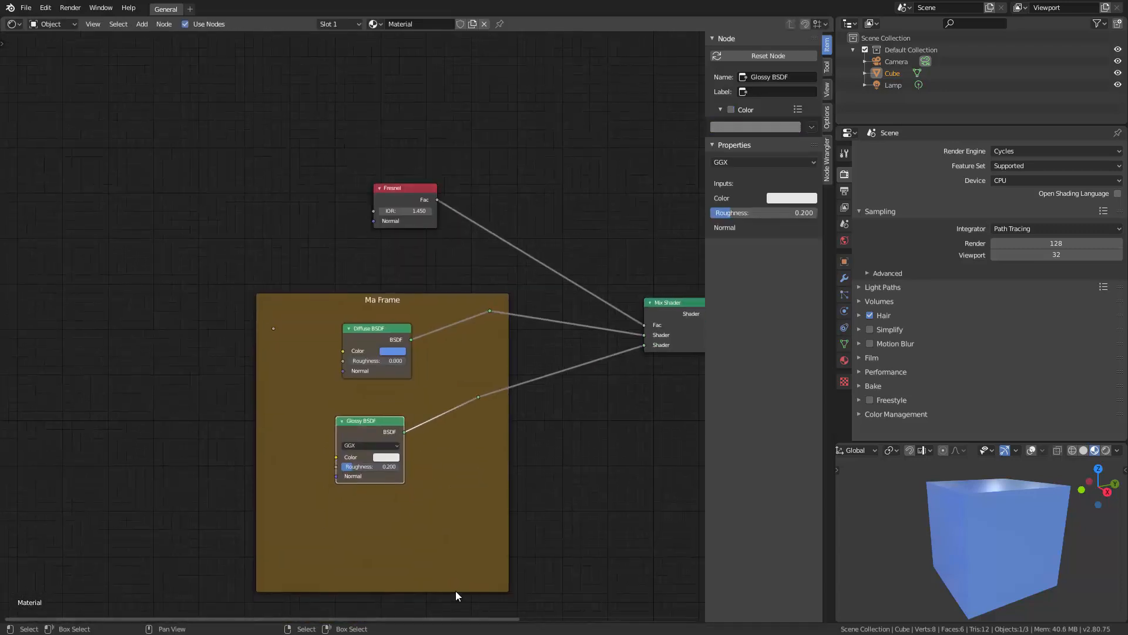
- Shorten Ma Frame by raising its lower edge to just below the Glossy BSDF node
{"action": "left_click_drag", "start_coordinate": [456, 590], "coordinate": [443, 462]}
{"action": "middle_click_drag", "start_coordinate": [445, 400], "coordinate": [465, 477]}
{"action": "left_click_drag", "start_coordinate": [466, 479], "coordinate": [476, 541]}
{"action": "scroll", "coordinate": [473, 522], "scroll_direction": "up", "scroll_amount": 3}
{"action": "middle_click_drag", "start_coordinate": [466, 508], "coordinate": [434, 456]}
{"action": "middle_click_drag", "start_coordinate": [419, 410], "coordinate": [398, 363]}
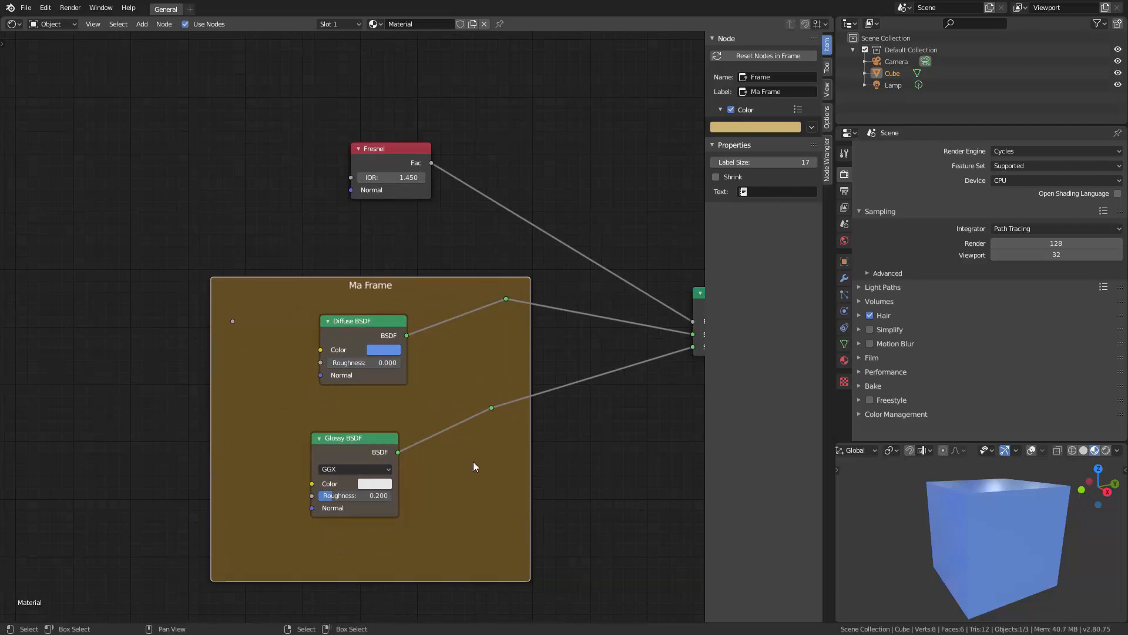
- Move the Glossy BSDF link's reroute down to about the height of that node's BSDF output, inside the frame
{"action": "left_click", "coordinate": [491, 408]}
{"action": "key", "text": "g"}
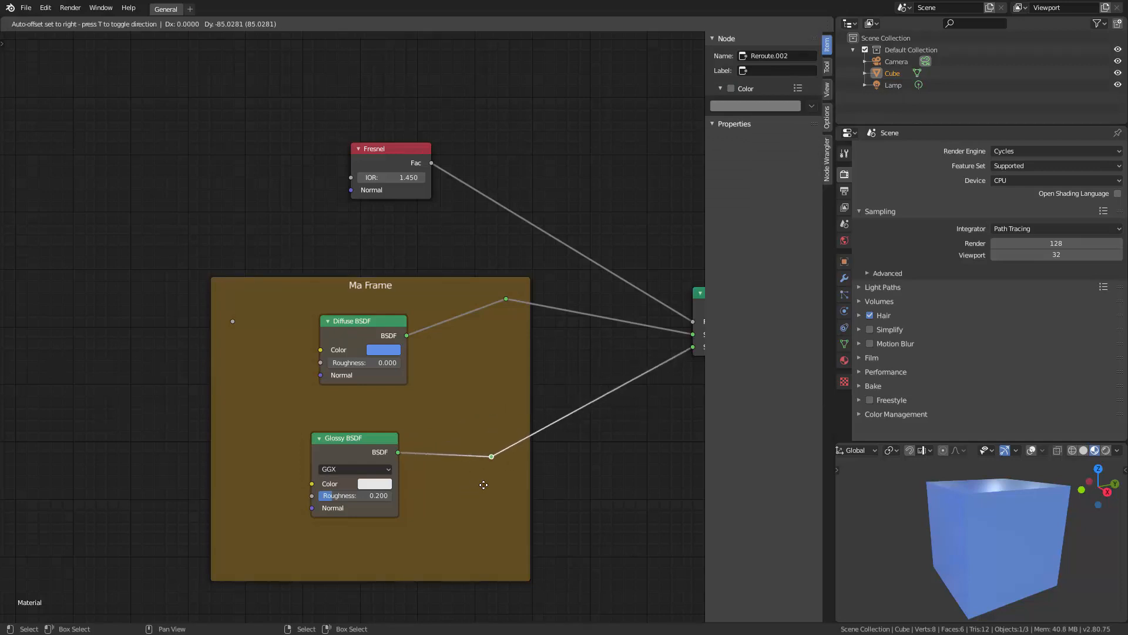
{"action": "left_click", "coordinate": [493, 480]}
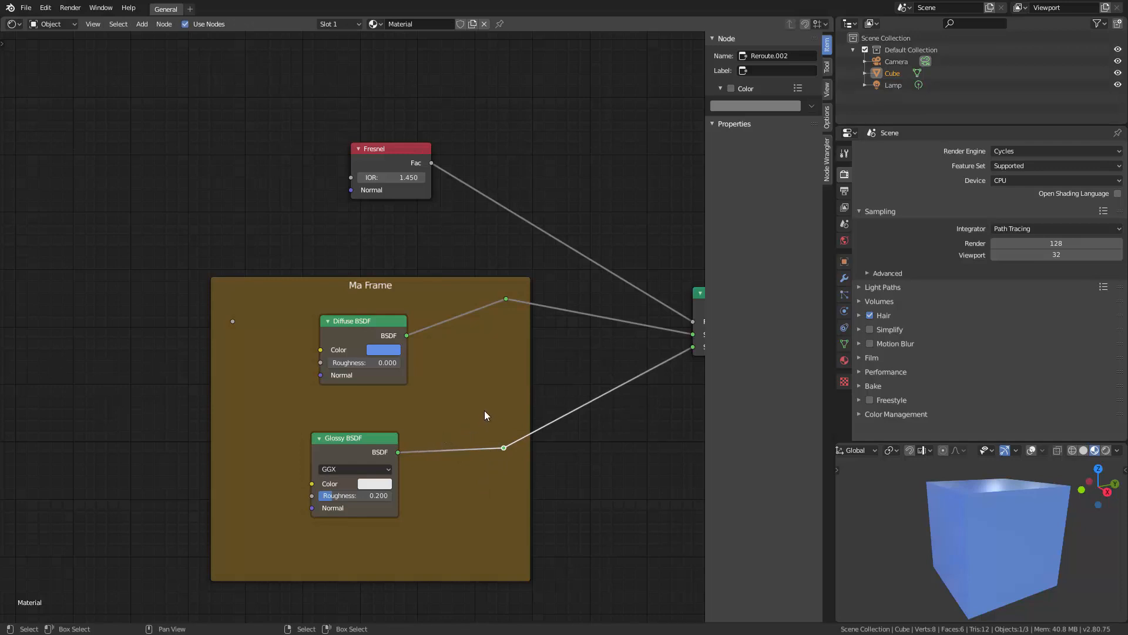
{"action": "middle_click_drag", "start_coordinate": [484, 411], "coordinate": [362, 392]}
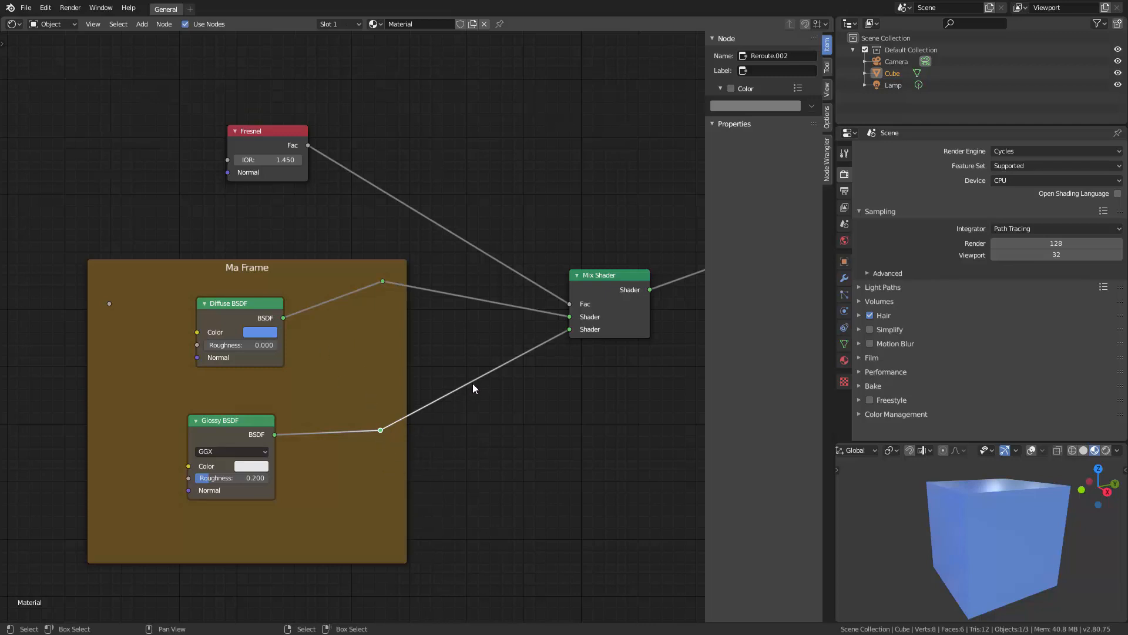
- Cut both reroute links into the Mix Shader's Shader inputs and lower the Diffuse BSDF reroute level with that node's output
{"action": "right_click_drag", "start_coordinate": [481, 351], "coordinate": [488, 394], "text": "ctrl"}
{"action": "right_click_drag", "start_coordinate": [489, 291], "coordinate": [481, 339], "text": "ctrl"}
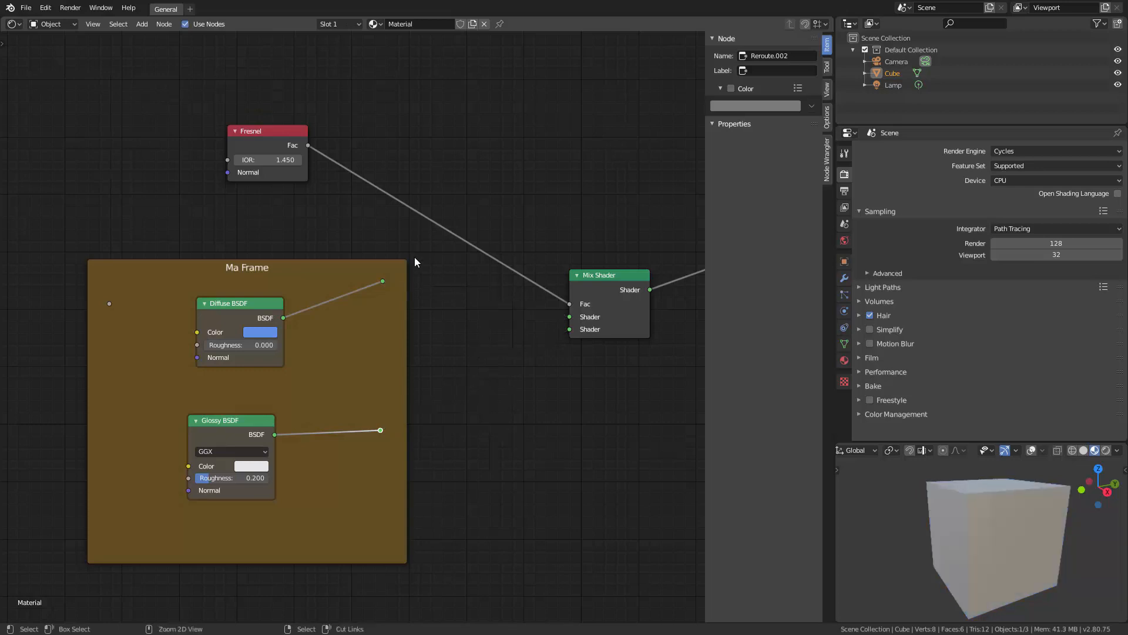
{"action": "left_click", "coordinate": [382, 282]}
{"action": "key", "text": "g"}
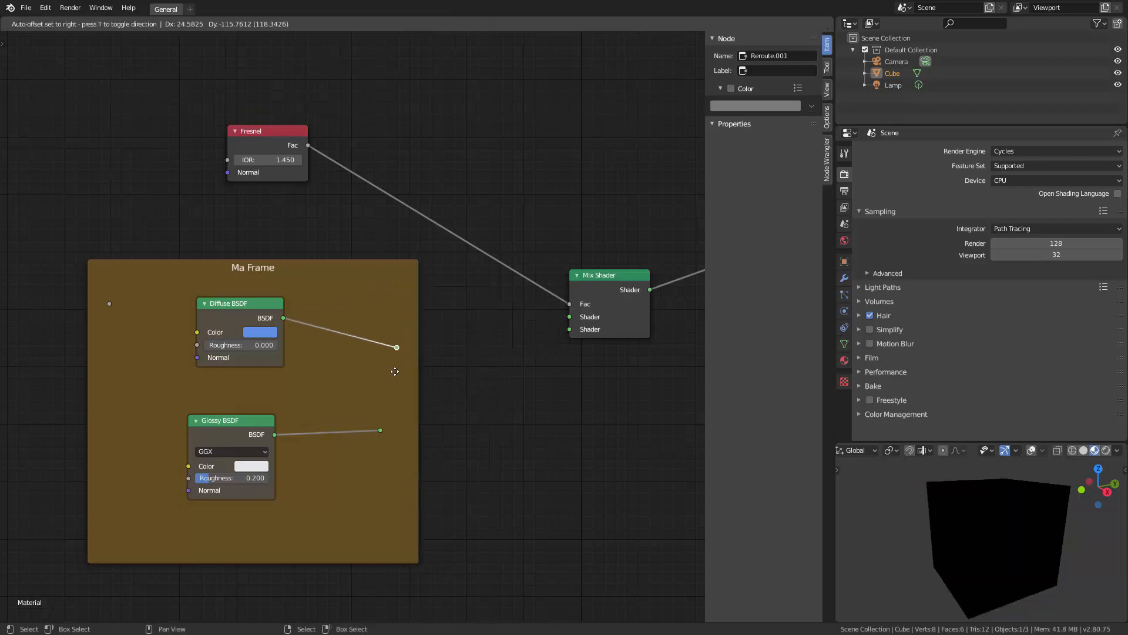
{"action": "left_click", "coordinate": [377, 350]}
- Move the Diffuse and Glossy BSDF reroutes together out of Ma Frame, towards the Mix Shader
{"action": "left_click", "coordinate": [380, 431]}
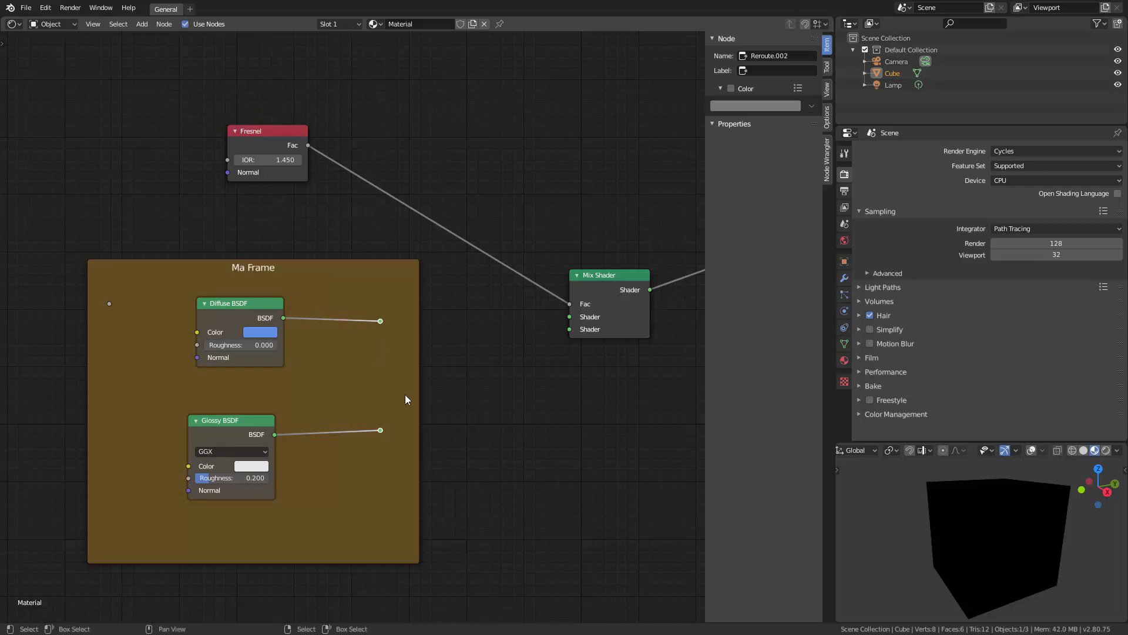
{"action": "key", "text": "g"}
{"action": "left_click", "coordinate": [508, 384]}
- Add a reroute on the Fresnel link and cut its connection to the Mix Shader's Fac input
{"action": "middle_click_drag", "start_coordinate": [467, 326], "coordinate": [431, 362]}
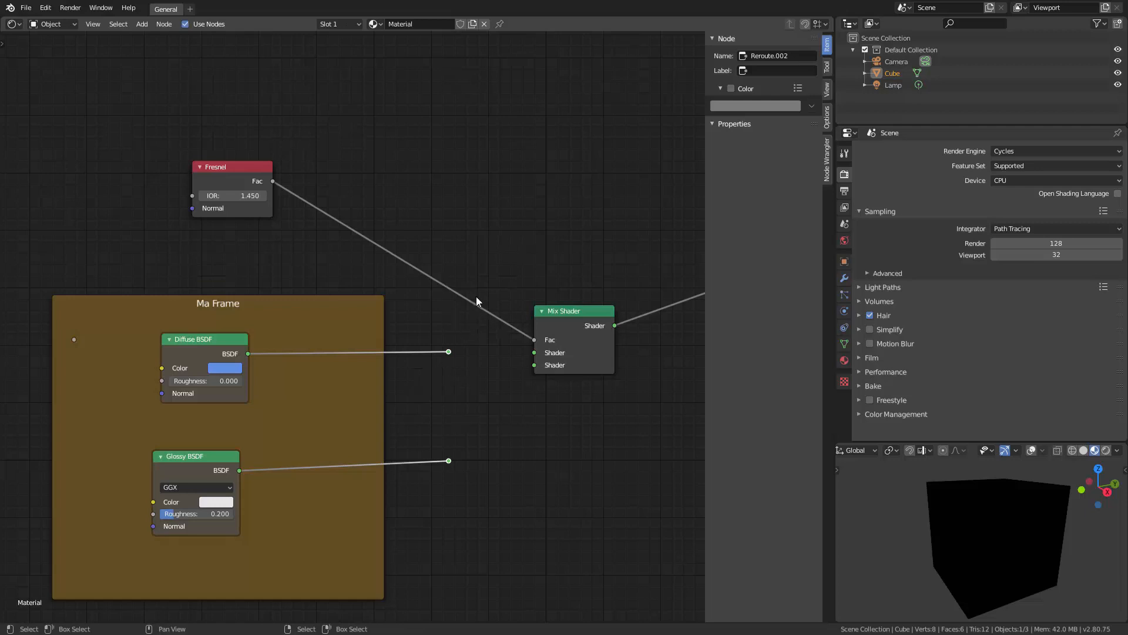
{"action": "right_click_drag", "start_coordinate": [437, 297], "coordinate": [433, 301], "text": "shift"}
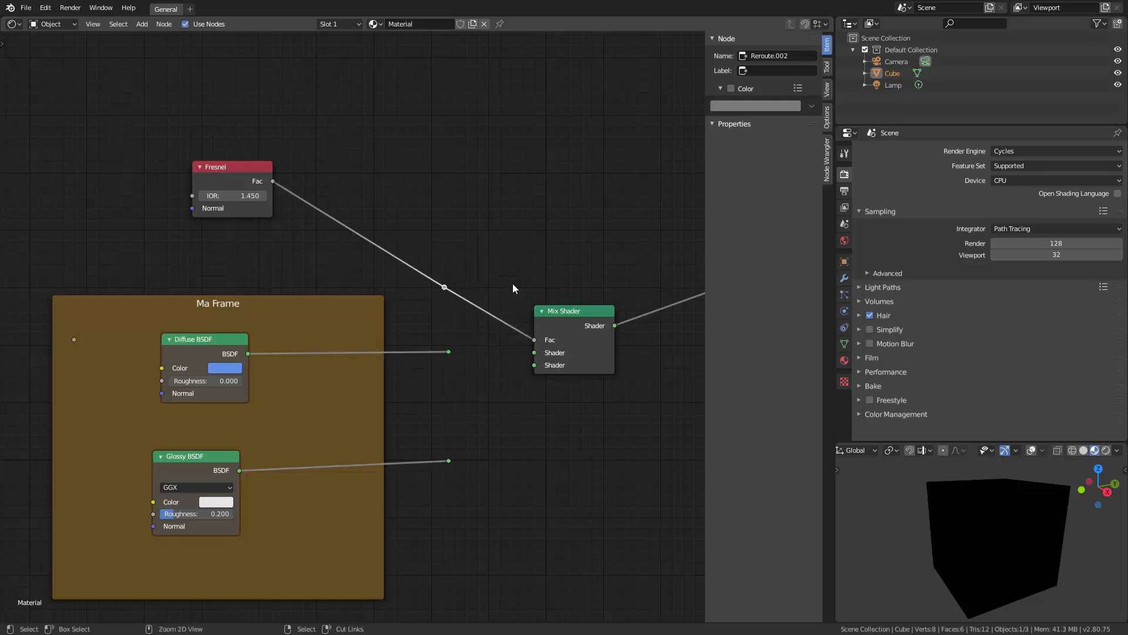
{"action": "right_click_drag", "start_coordinate": [512, 284], "coordinate": [471, 305], "text": "ctrl"}
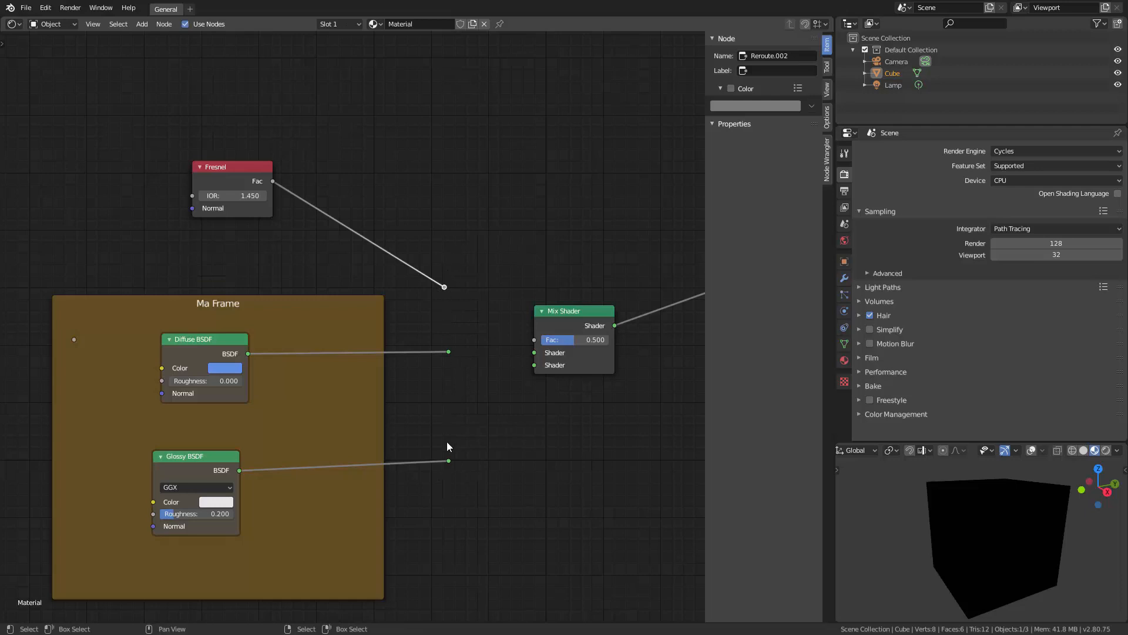
- Label the reroute at the end of the Diffuse BSDF link "color"
{"action": "left_click", "coordinate": [450, 352]}
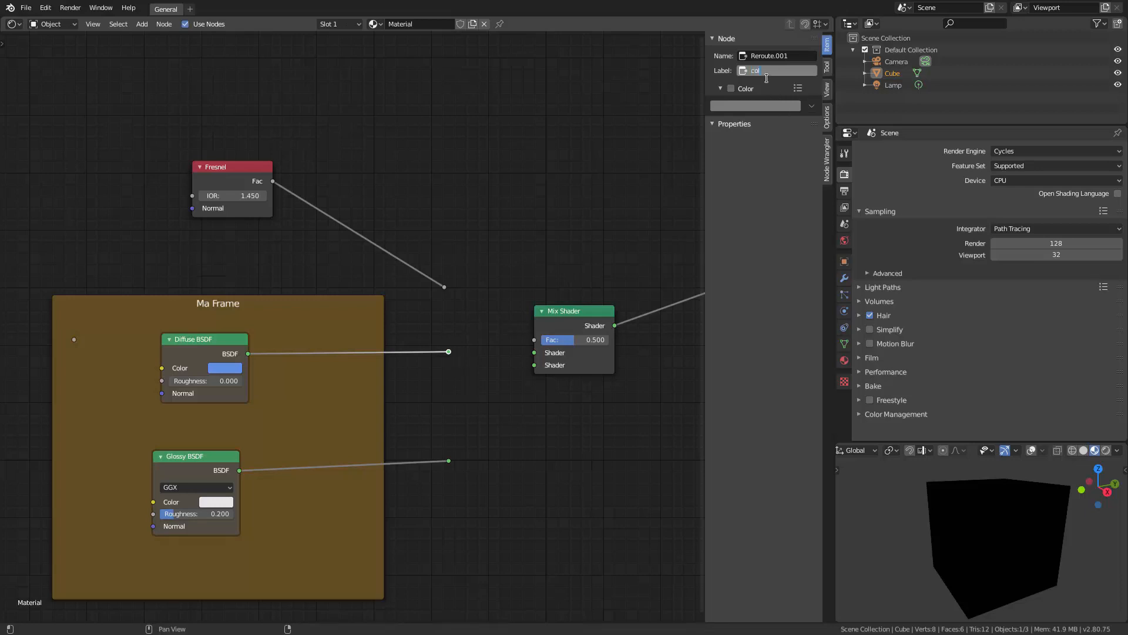
{"action": "type", "text": "or"}
{"action": "key", "text": "Return"}
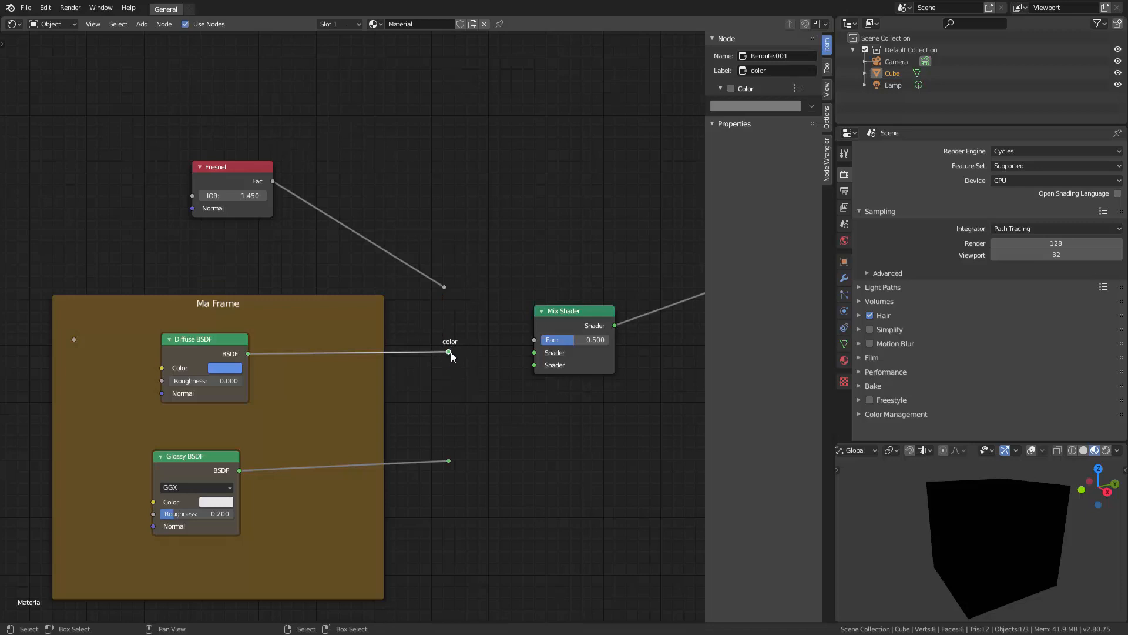
- Shift the Diffuse BSDF link's reroute slightly closer to the Mix Shader, level with the node's BSDF output
{"action": "key", "text": "g"}
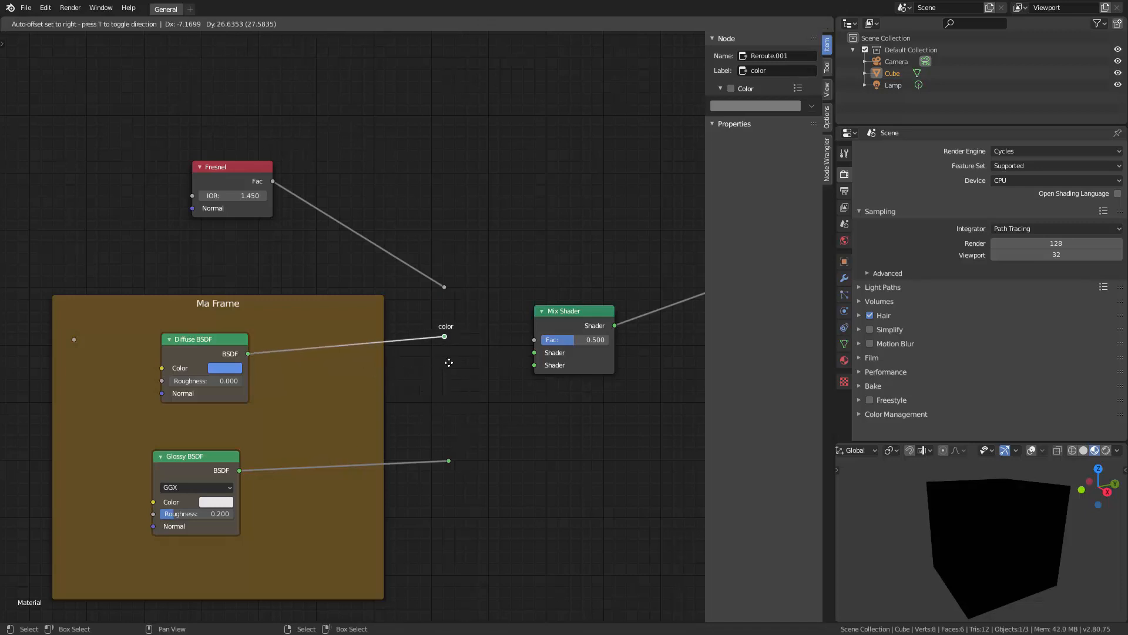
{"action": "left_click", "coordinate": [463, 388]}
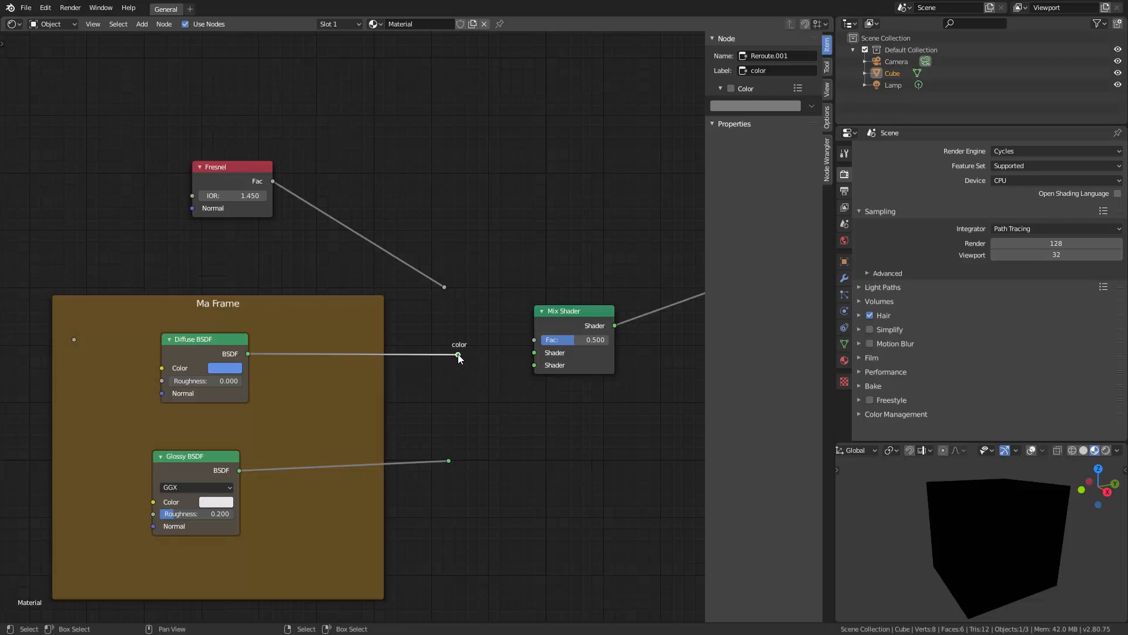
{"action": "left_click_drag", "start_coordinate": [458, 354], "coordinate": [319, 369]}
- Change the label of the Diffuse BSDF link's reroute to "diffuse"
{"action": "left_click", "coordinate": [774, 71]}
{"action": "type", "text": "d"}
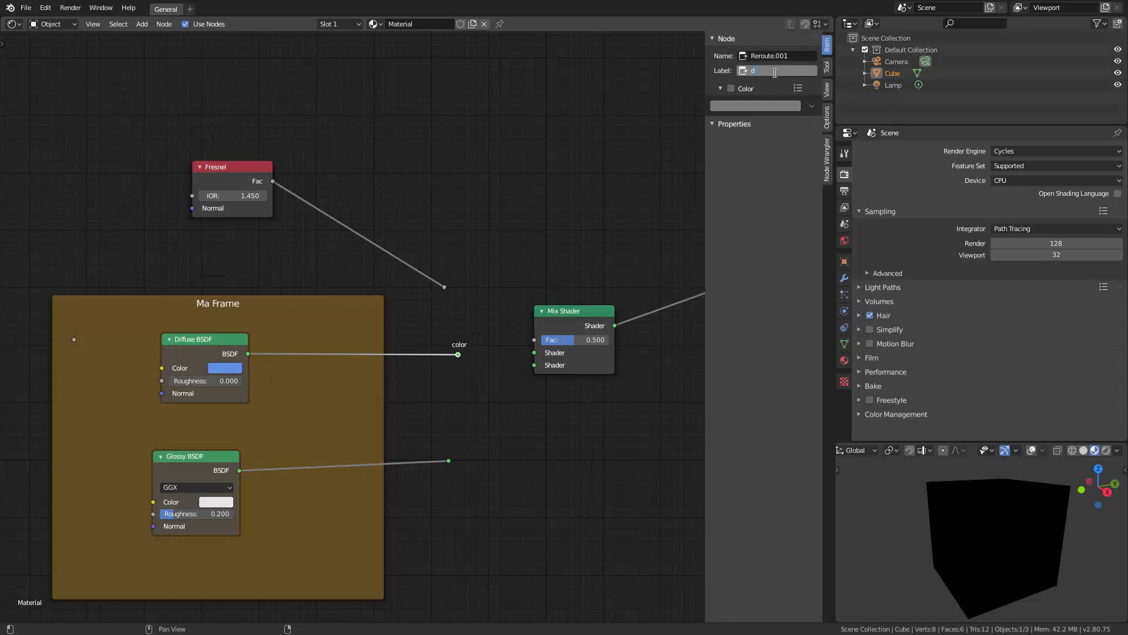
{"action": "type", "text": "iffuse"}
{"action": "key", "text": "Return"}
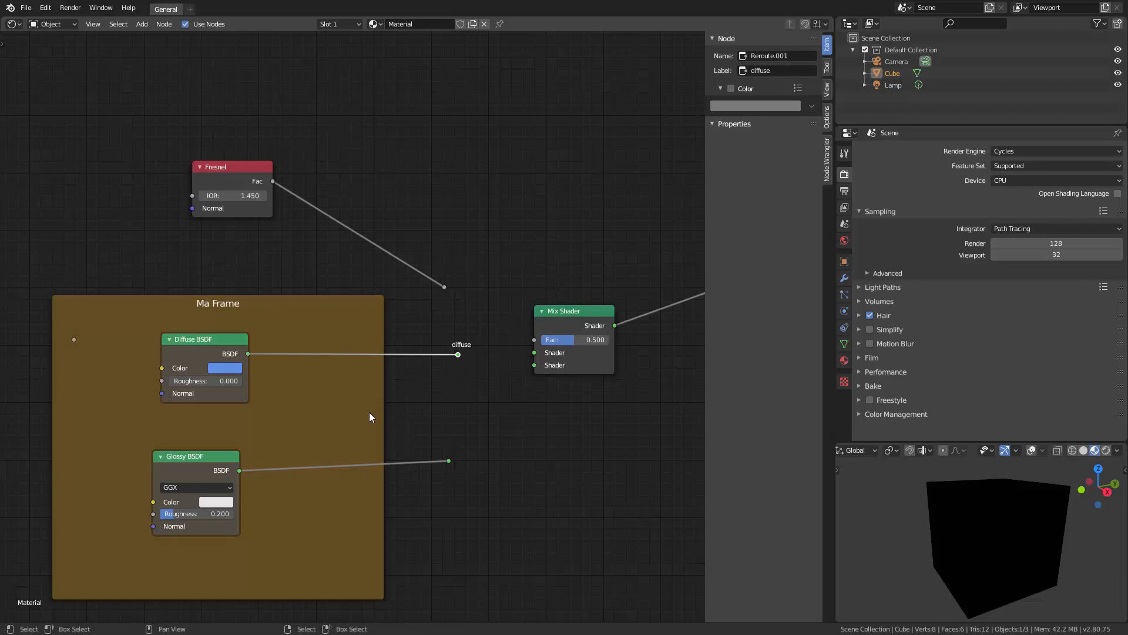
- Collapse the Diffuse BSDF node inside Ma Frame to its header
{"action": "left_click", "coordinate": [171, 339]}
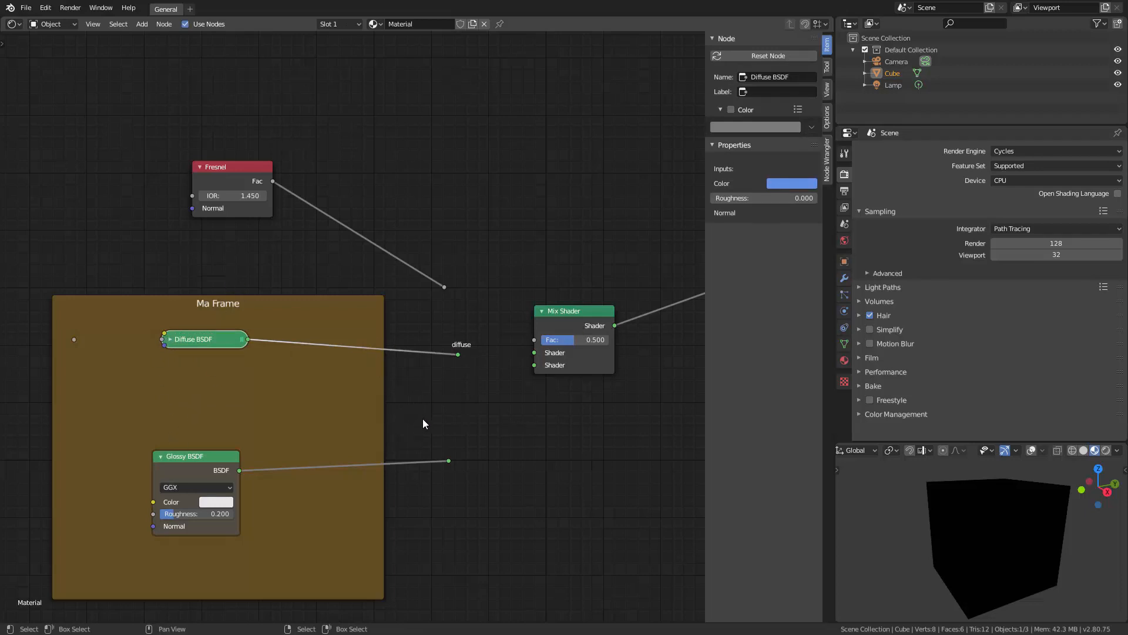
{"action": "scroll", "coordinate": [423, 423], "scroll_direction": "down", "scroll_amount": 1}
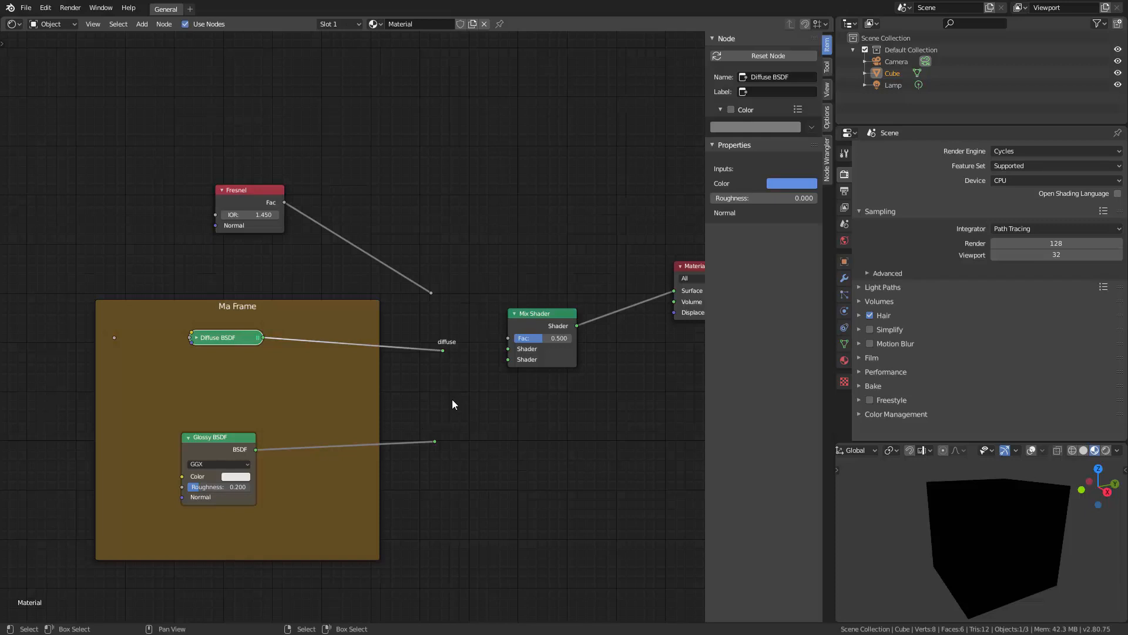